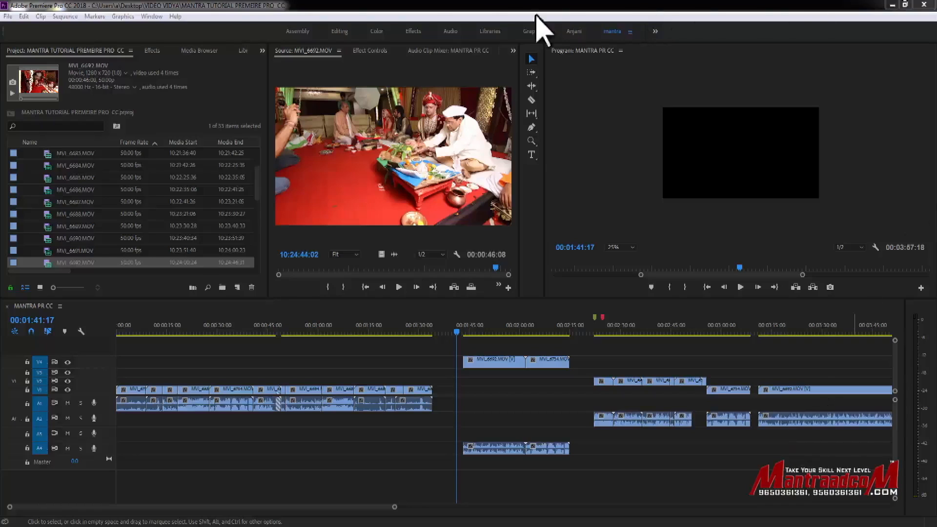
left_click(76, 16)
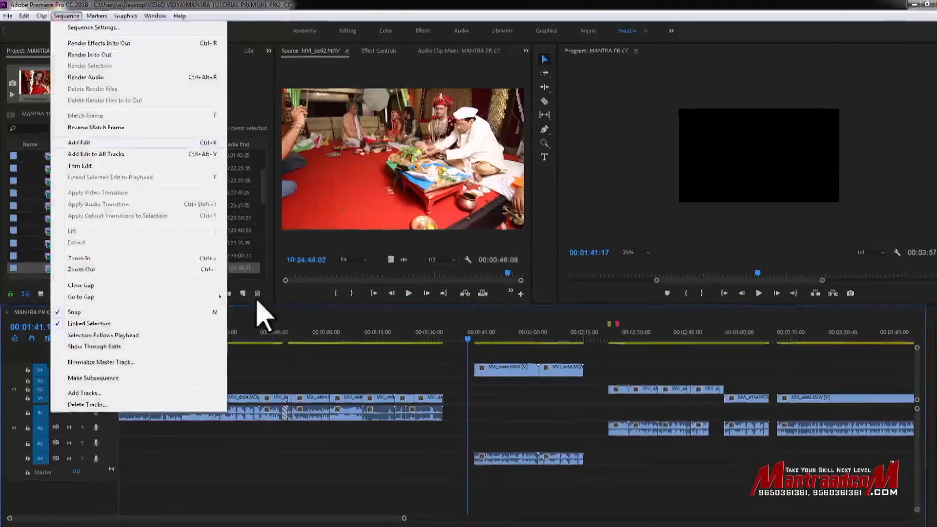
left_click(330, 361)
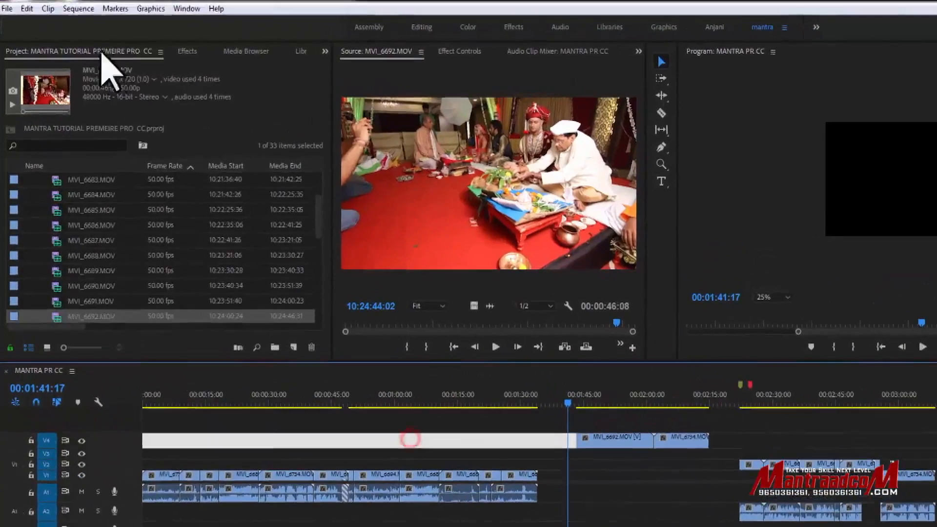
left_click(78, 9)
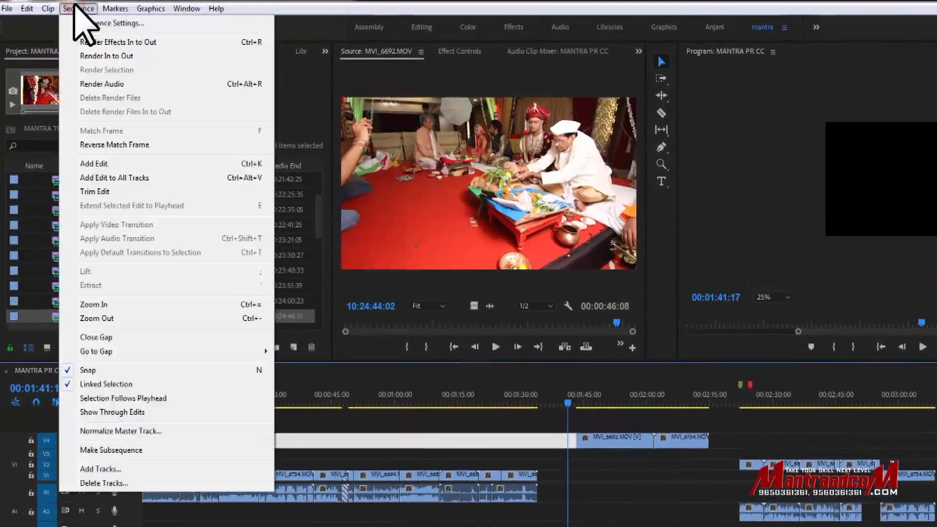
left_click(627, 485)
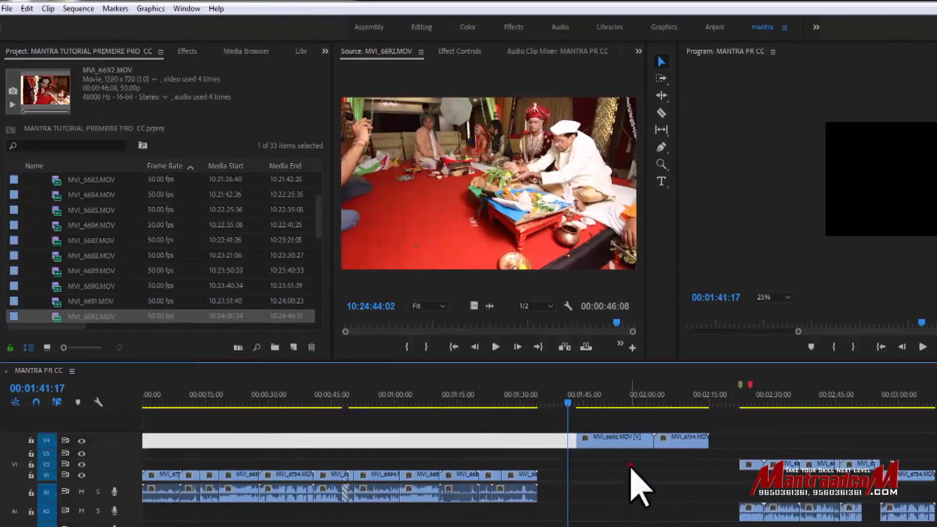
Examine the Replace With Clip options available for the MVI_6692.MOV clip on track V4.
left_click(617, 441)
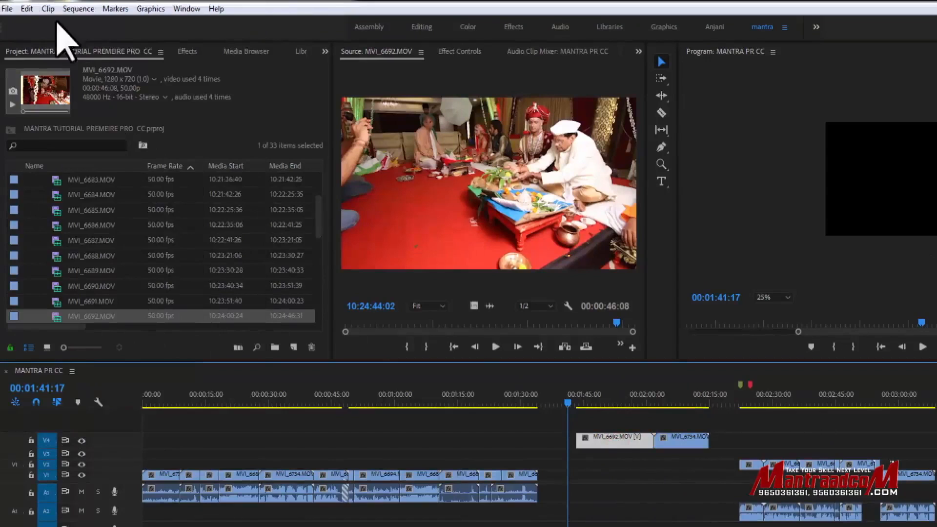
left_click(47, 8)
mouse_move(128, 230)
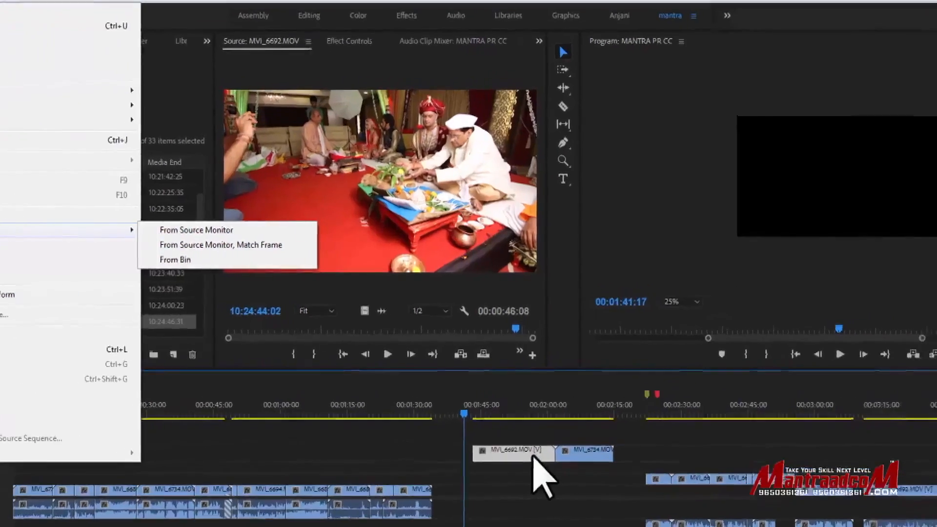
left_click(632, 442)
right_click(633, 442)
mouse_move(495, 158)
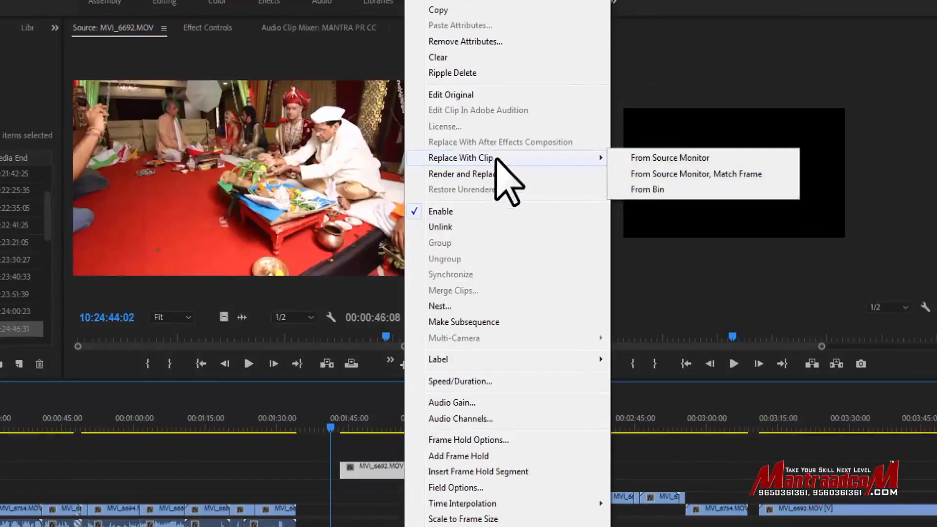
left_click(373, 463)
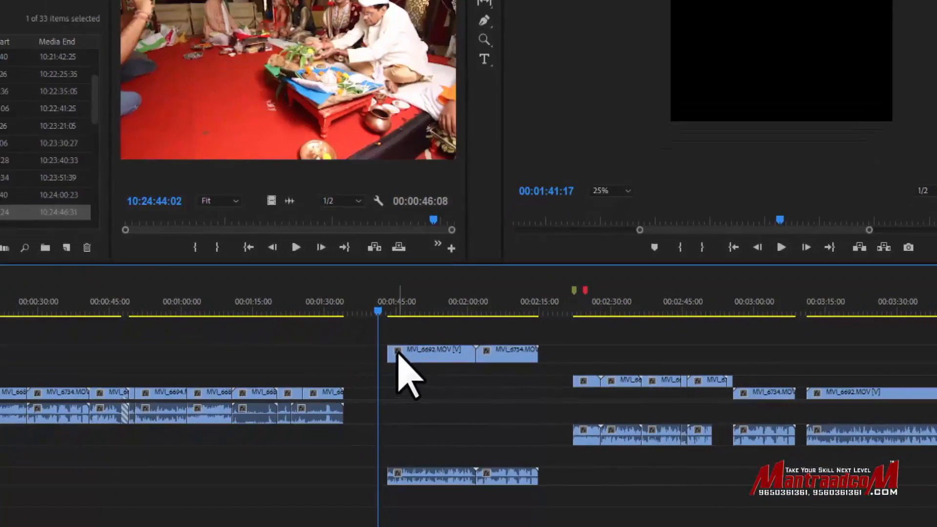
right_click(398, 351)
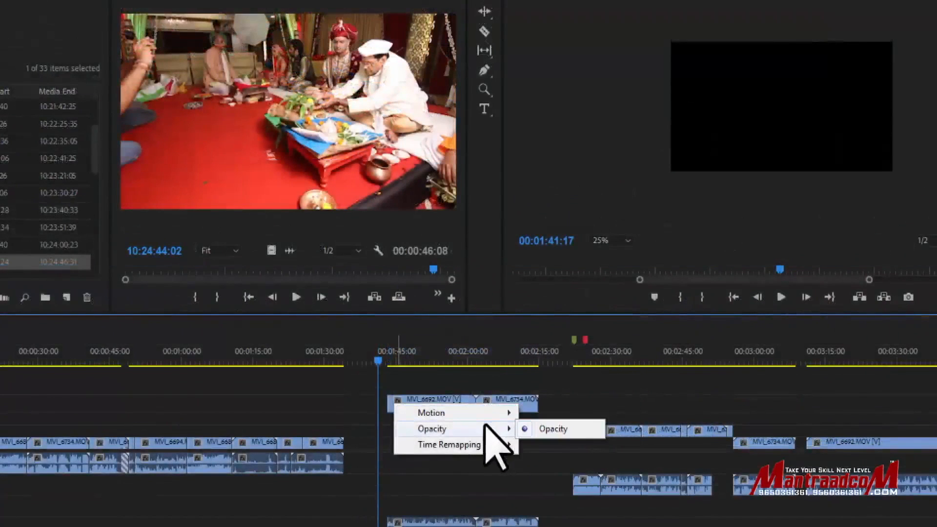
left_click(477, 378)
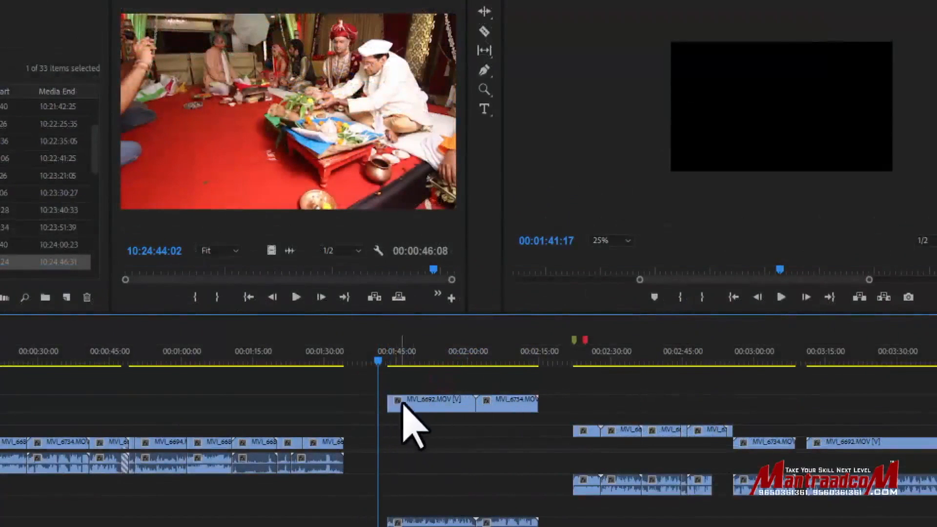
right_click(443, 406)
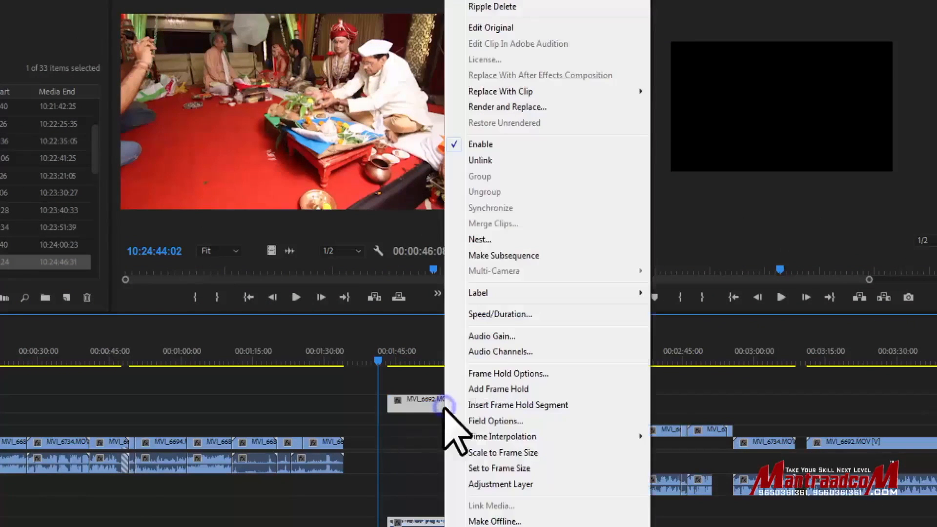
mouse_move(639, 96)
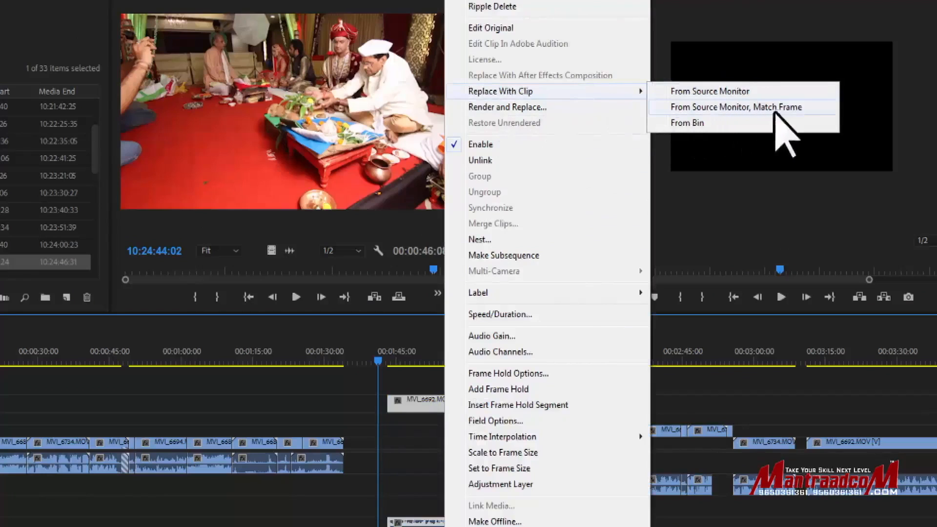
Trim the start of the MVI_6692.MOV clip on track V4 to the playhead at 00:01:46:00.
left_click(400, 360)
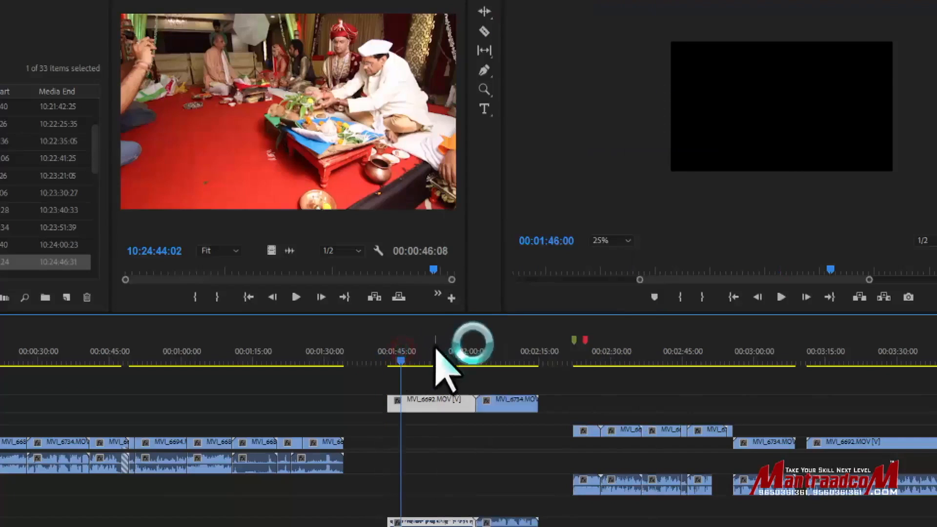
left_click_drag(397, 407, 418, 378)
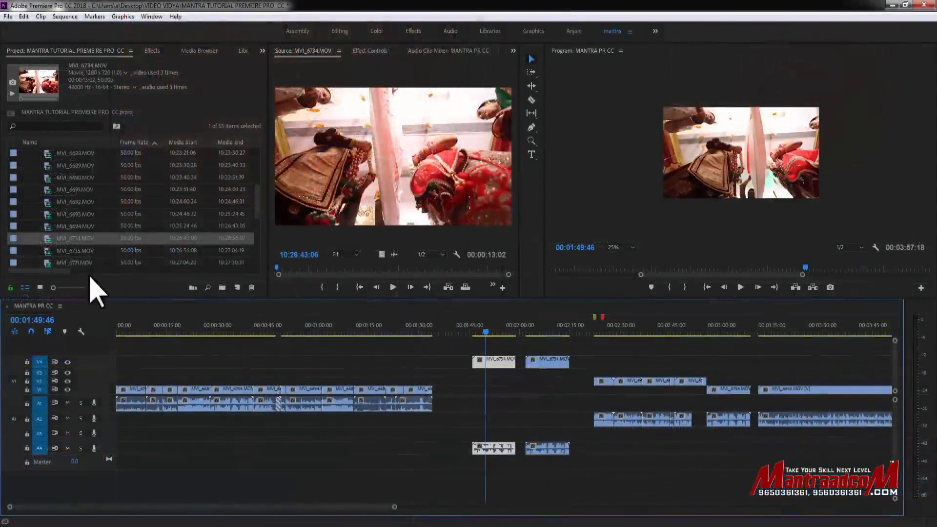
Load MVI_6693.MOV in the Source Monitor and clear its In and Out points.
double_click(47, 239)
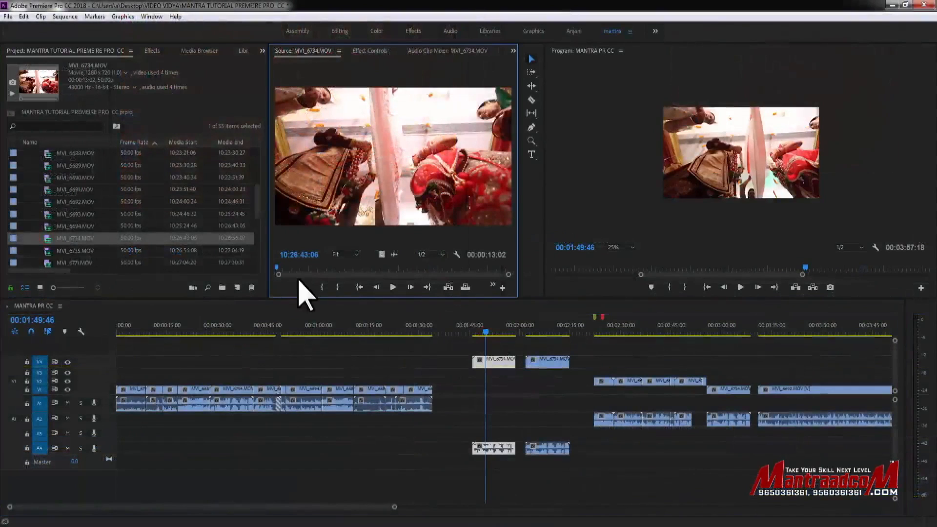
double_click(77, 227)
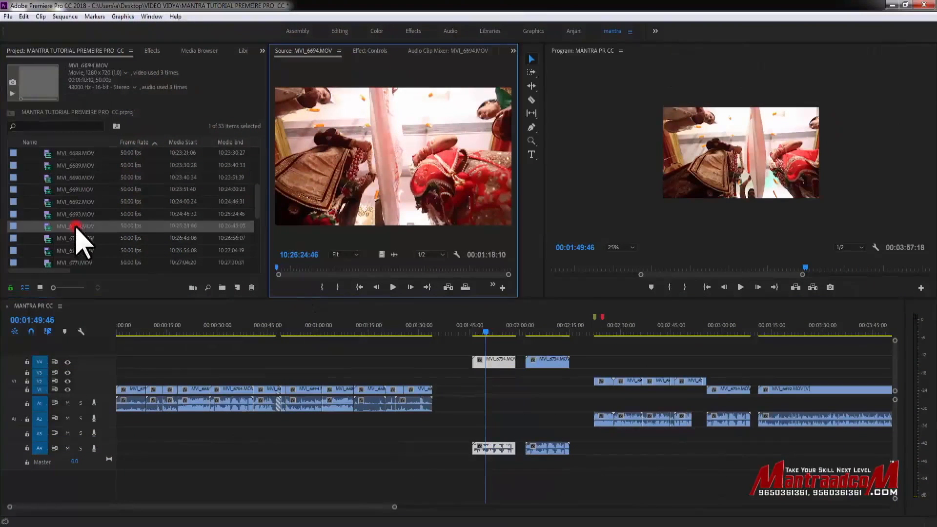
double_click(78, 215)
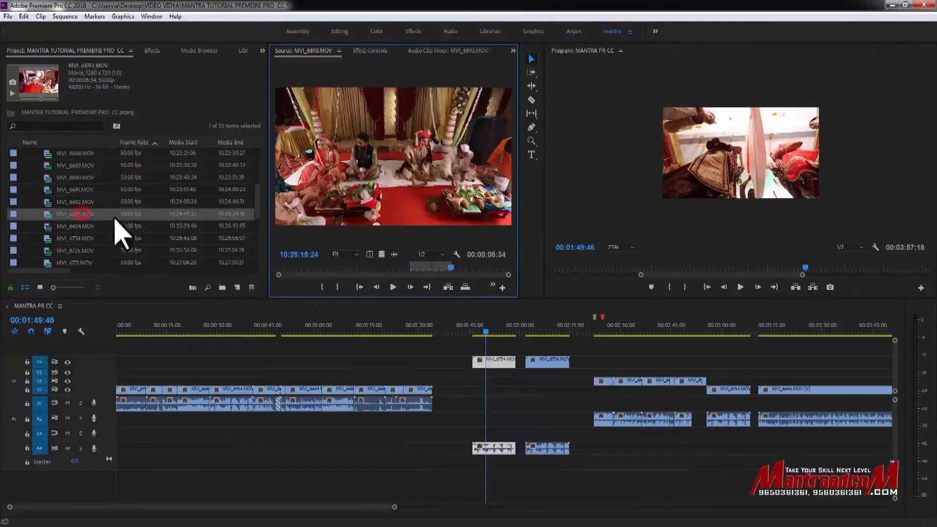
left_click(352, 267)
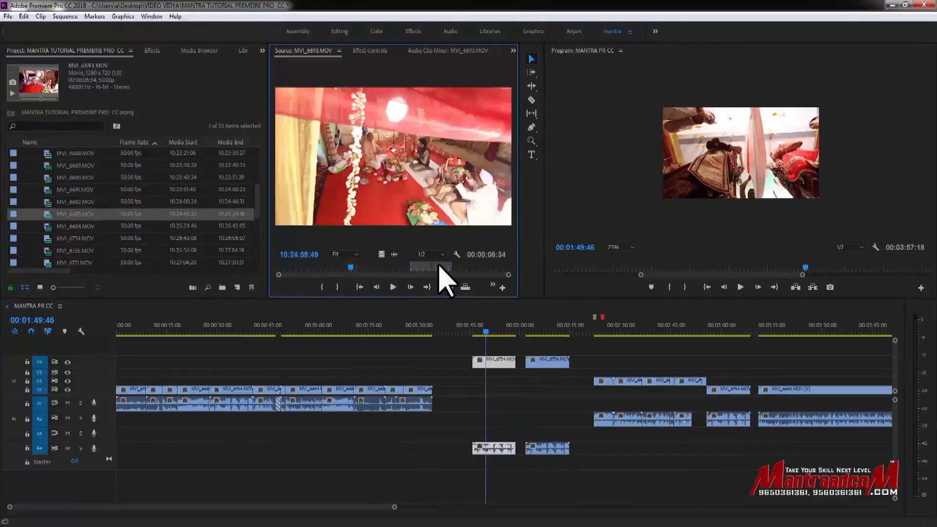
key("ctrl+shift+x")
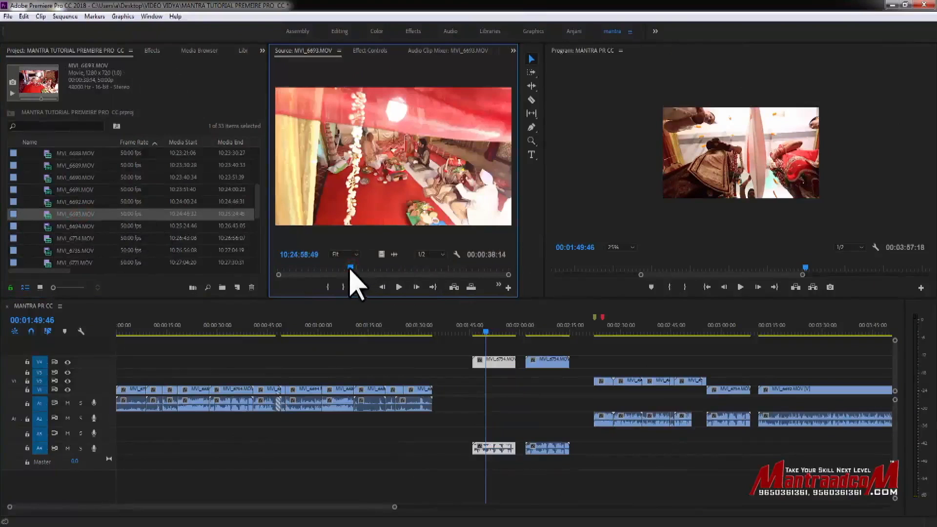
Replace the first clip on V4 with MVI_6693.MOV from the Source Monitor, without match frame, and check the clip's opening frame.
left_click(280, 268)
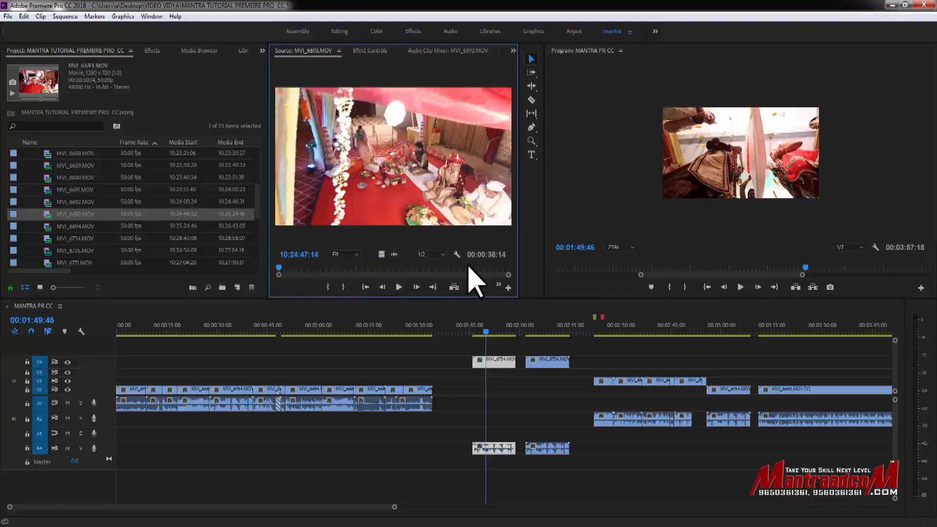
left_click_drag(480, 267, 489, 268)
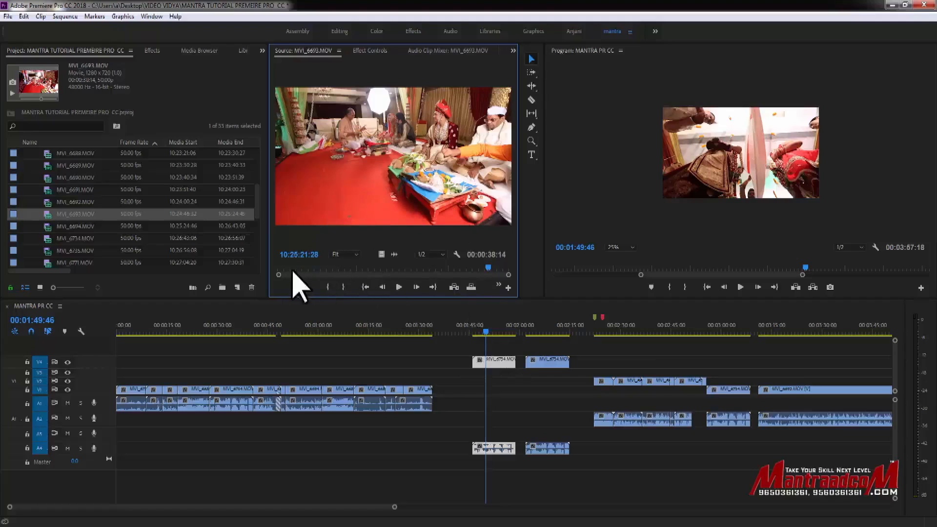
left_click(490, 333)
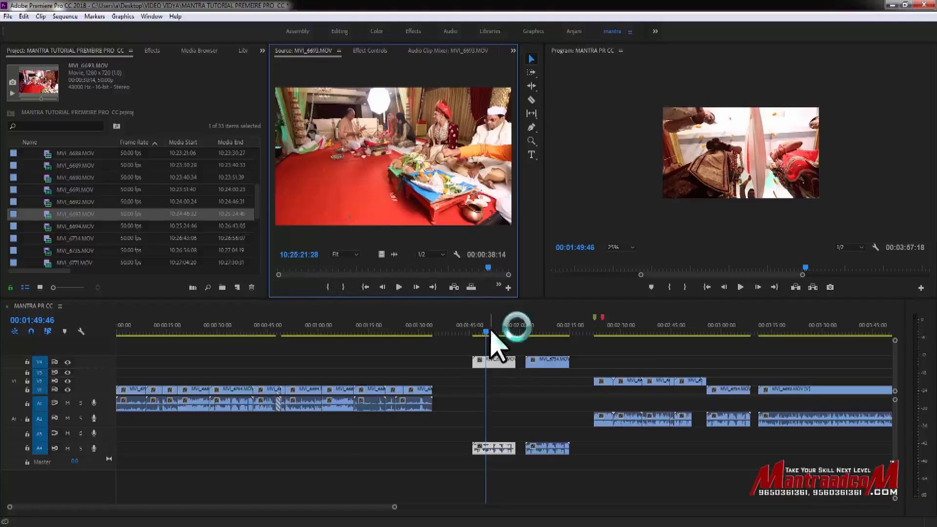
right_click(496, 361)
mouse_move(571, 142)
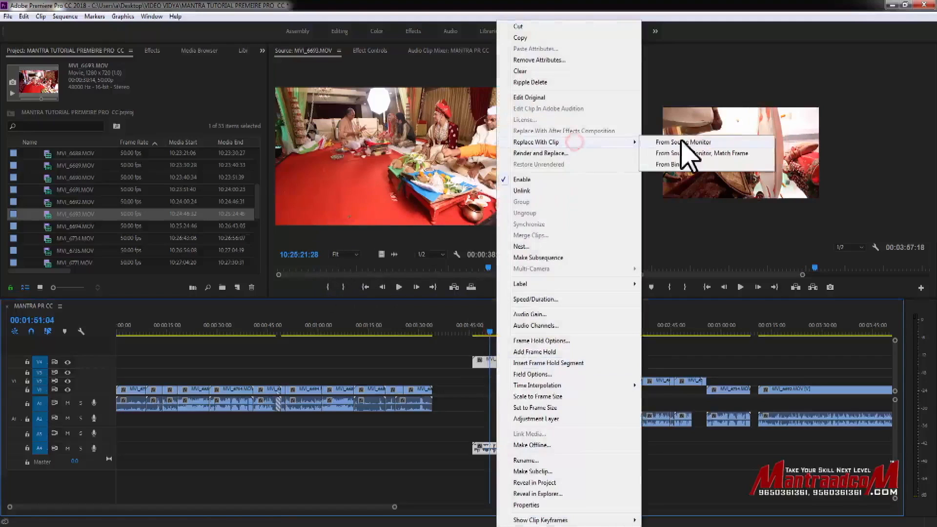
left_click(703, 142)
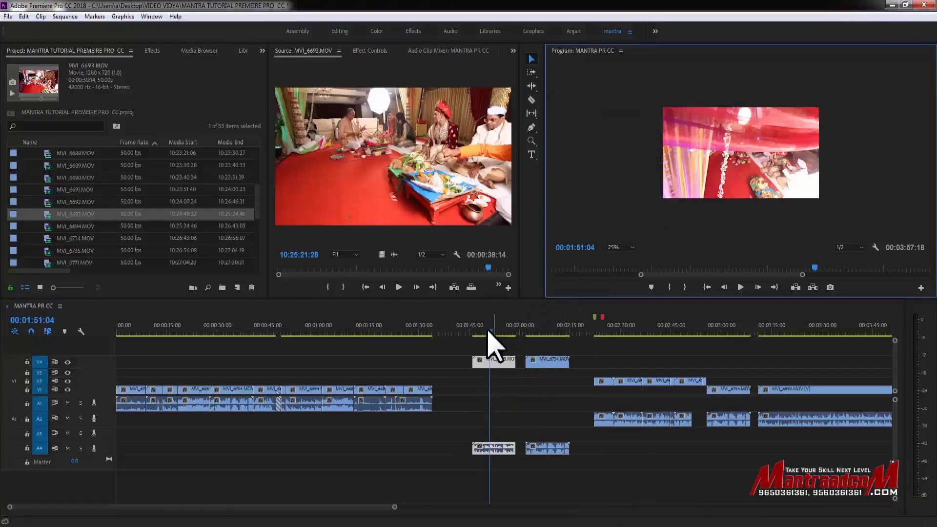
left_click(472, 333)
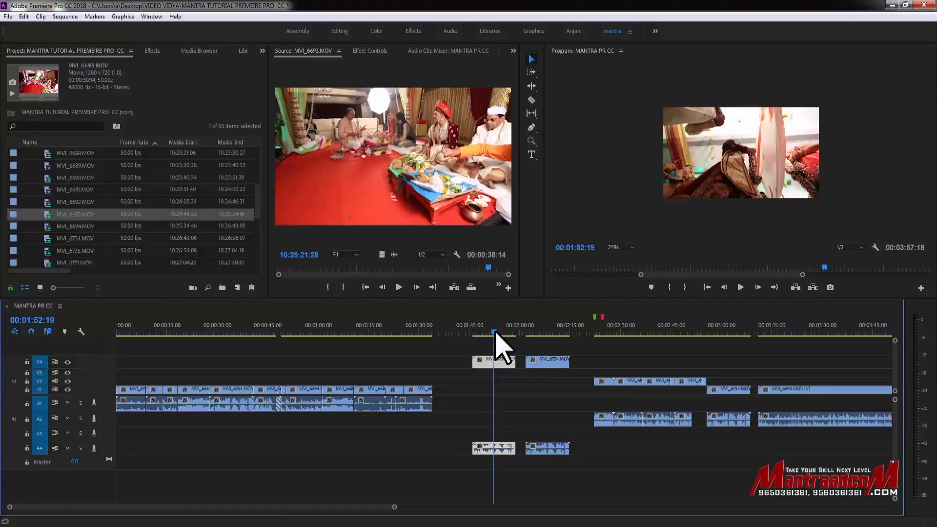
Replace the first V4 clip with MVI_6693.MOV using match frame, aligning source frame 10:25:16:02 with sequence frame 00:01:52:26, and play the result.
left_click(494, 331)
left_click(455, 268)
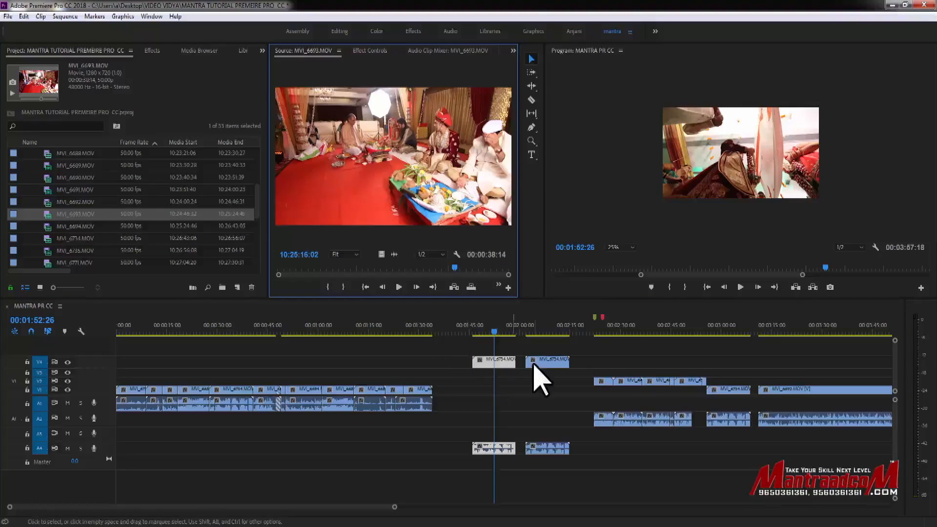
right_click(502, 364)
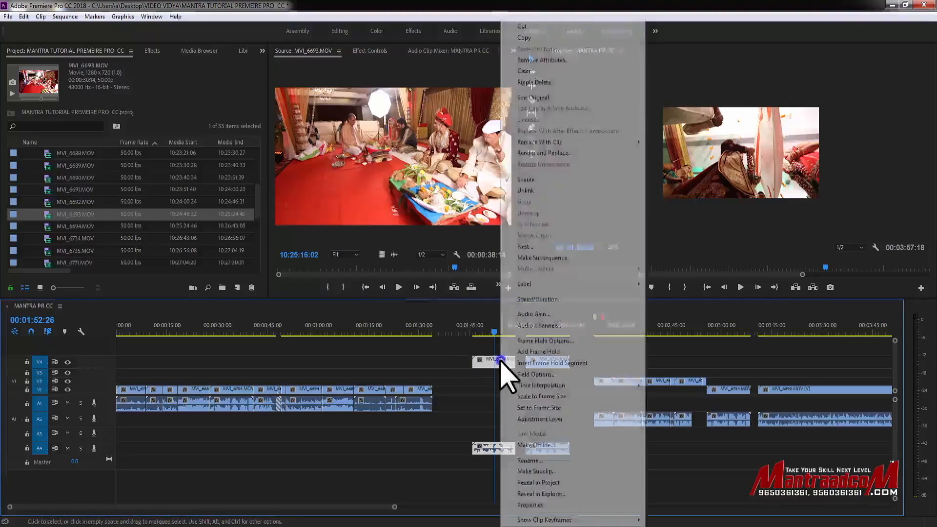
mouse_move(573, 143)
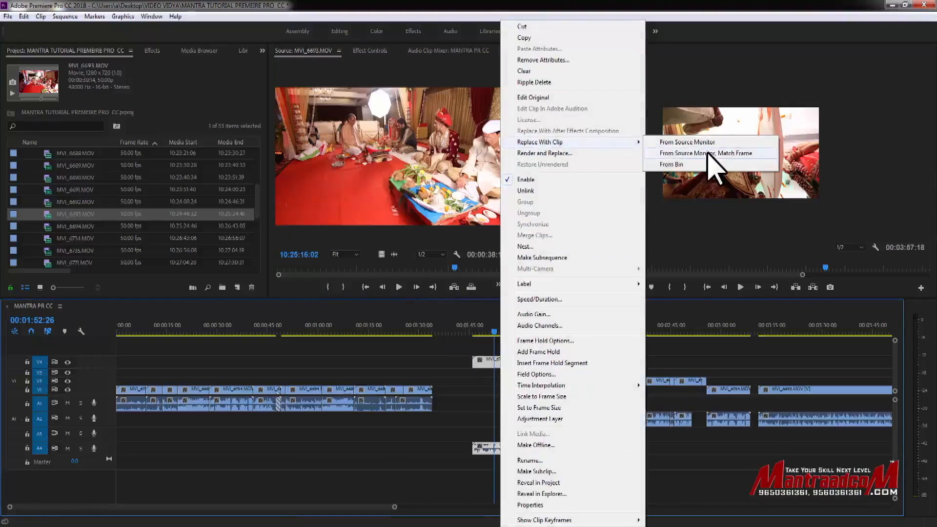
left_click(708, 154)
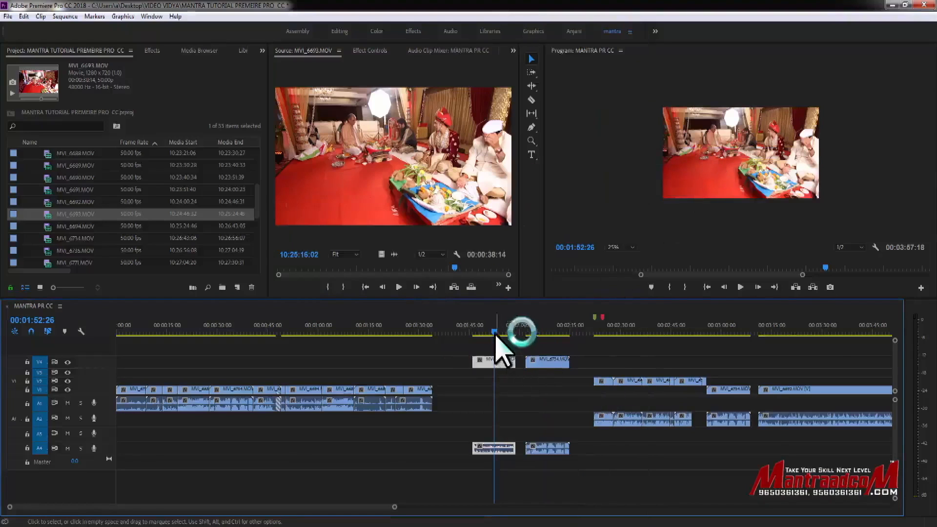
key("space")
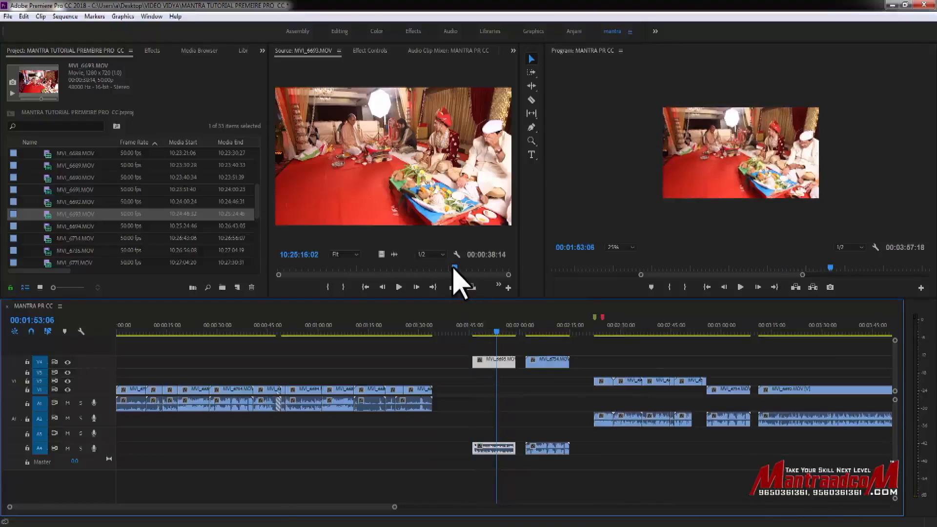
Try to replace the first V4 clip from the Source Monitor with match frame, using source frame 10:24:50:28 of MVI_6693.MOV.
left_click(500, 362)
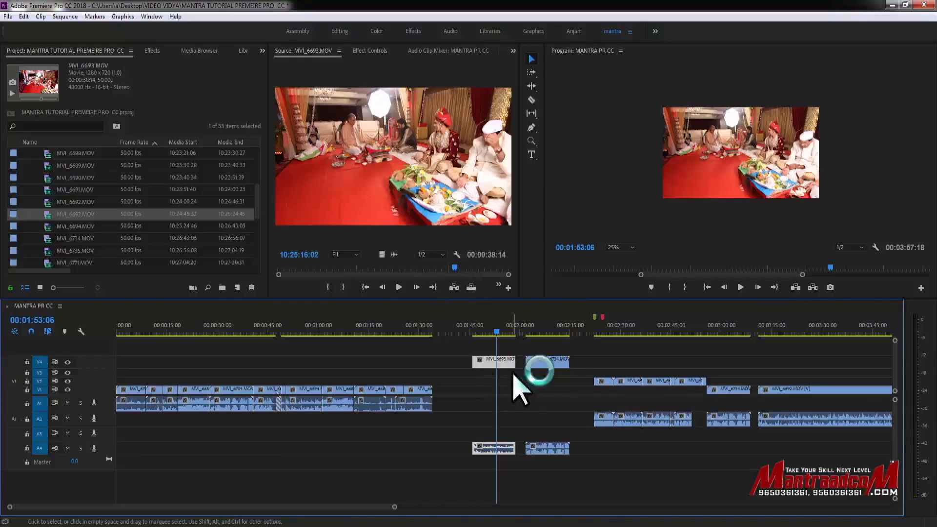
left_click(301, 269)
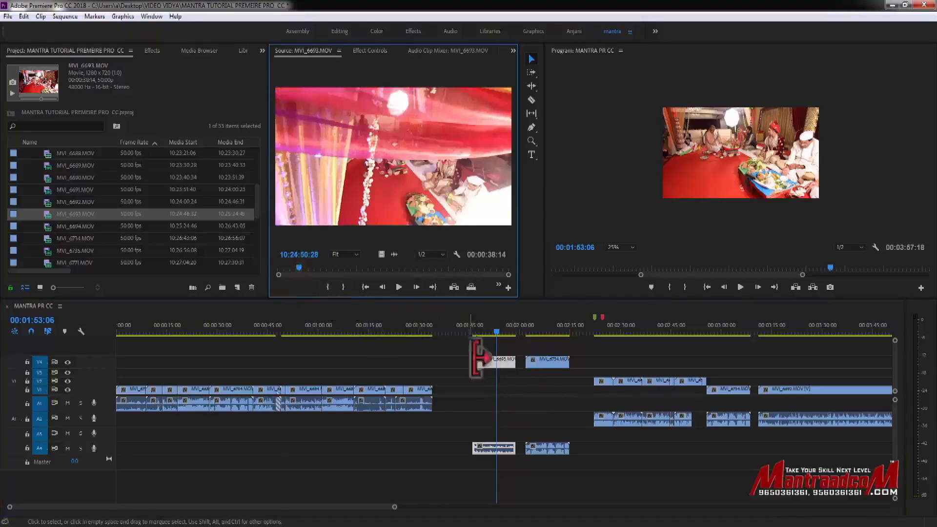
right_click(502, 363)
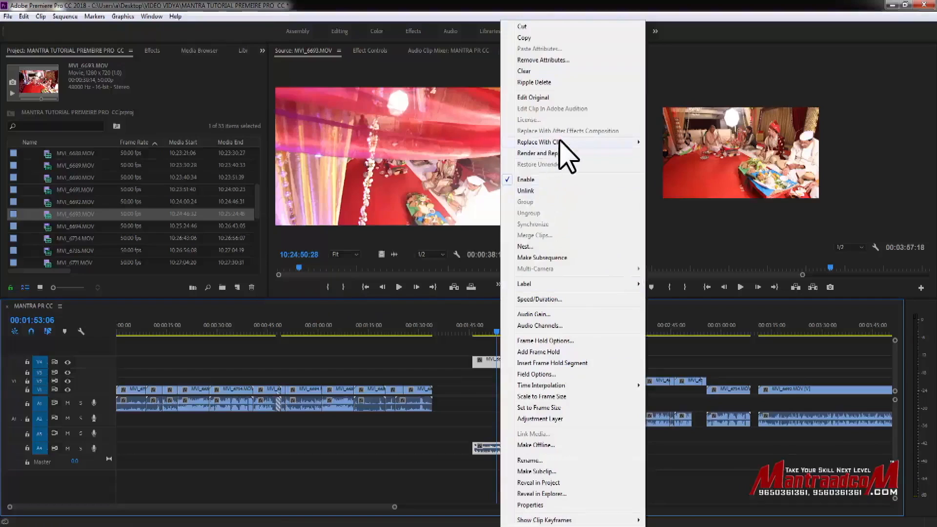
mouse_move(606, 142)
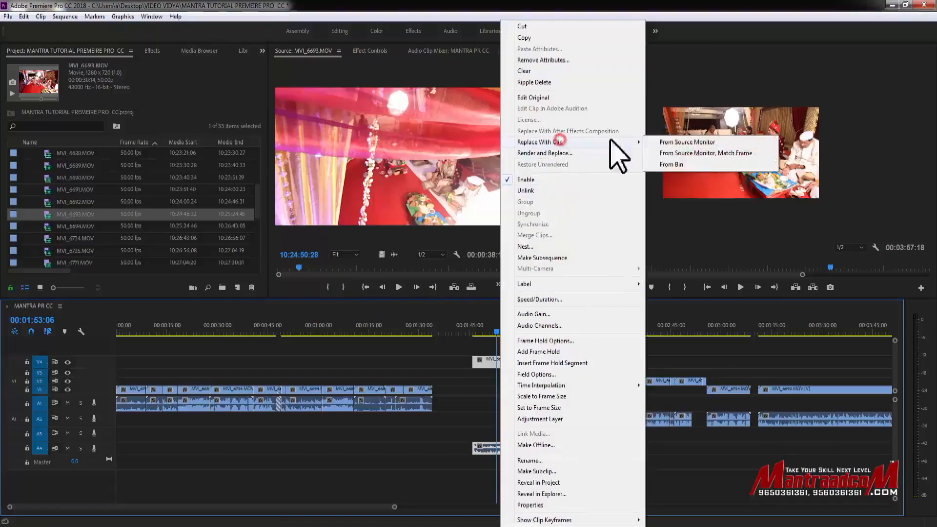
left_click(703, 155)
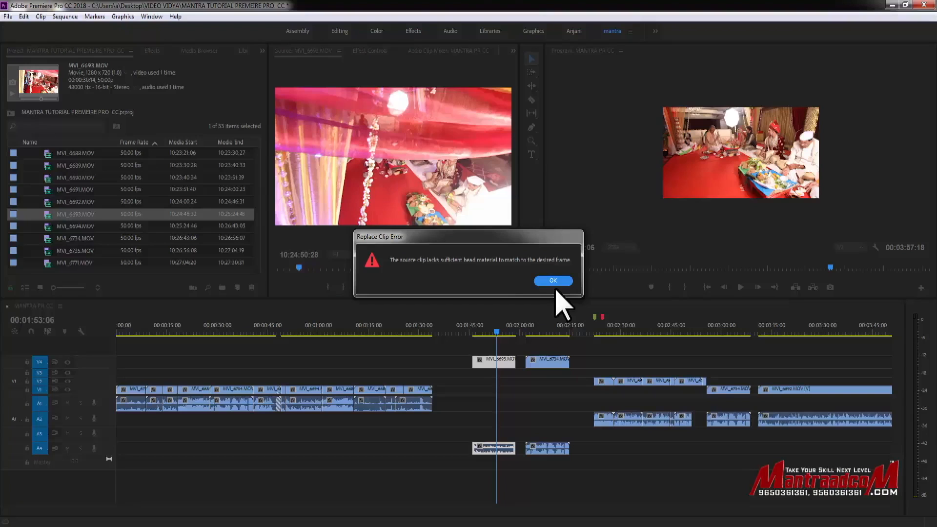
Replace the first V4 clip from the Source Monitor using match frame, aligning source frame 10:24:50:28 with sequence frame 00:01:46:29.
left_click(553, 281)
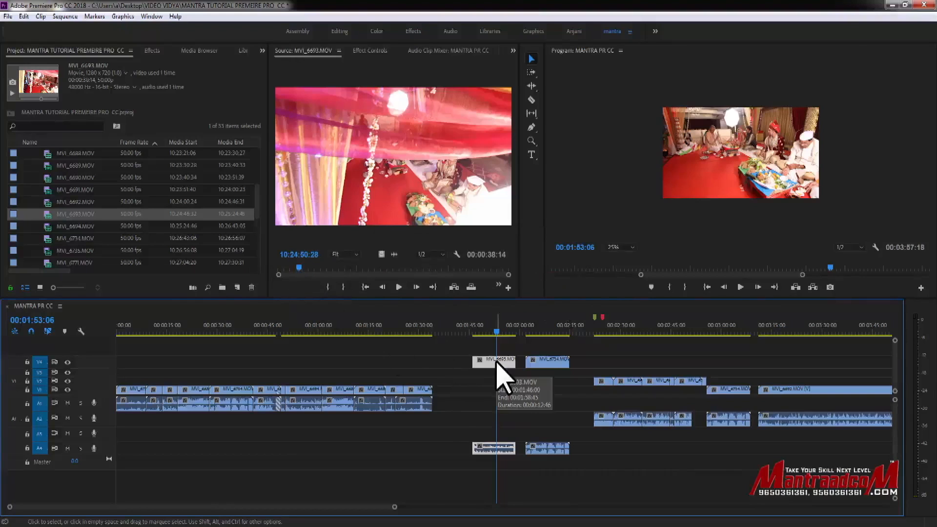
left_click(475, 330)
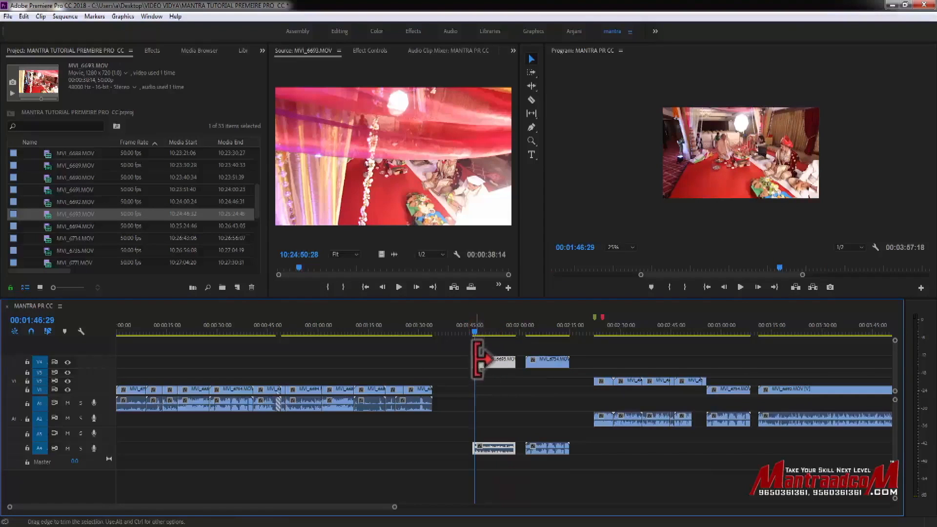
right_click(494, 359)
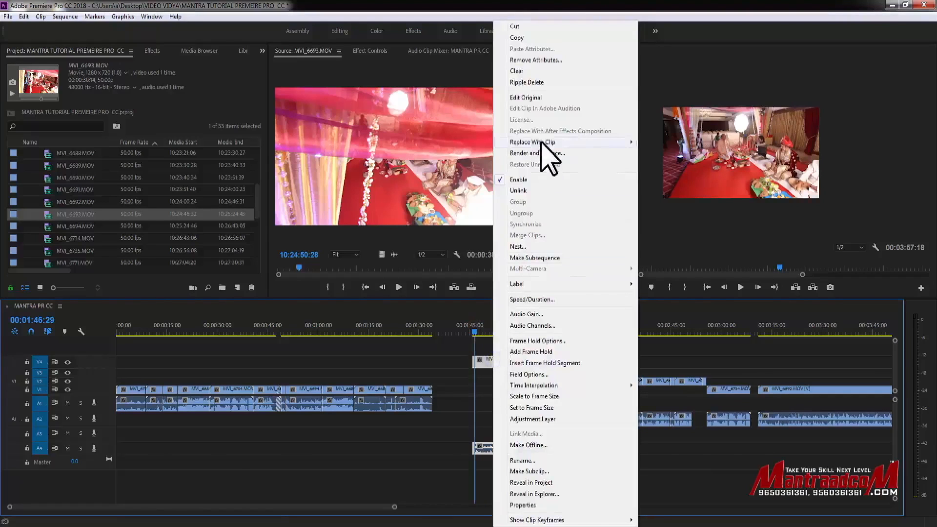
mouse_move(542, 142)
left_click(709, 153)
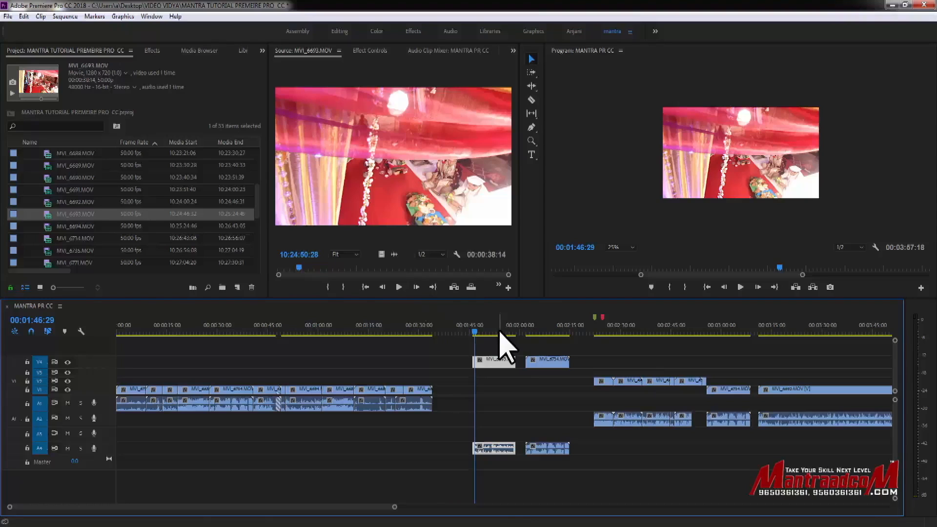
Replace the first V4 clip with the full MVI_6693.MOV from the Source Monitor, without match frame, and scrub through the result.
right_click(504, 362)
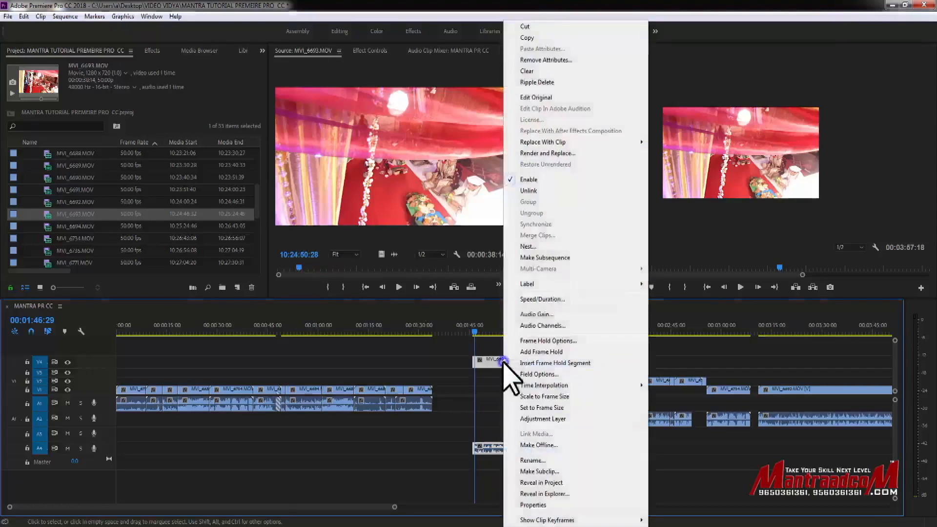
mouse_move(588, 142)
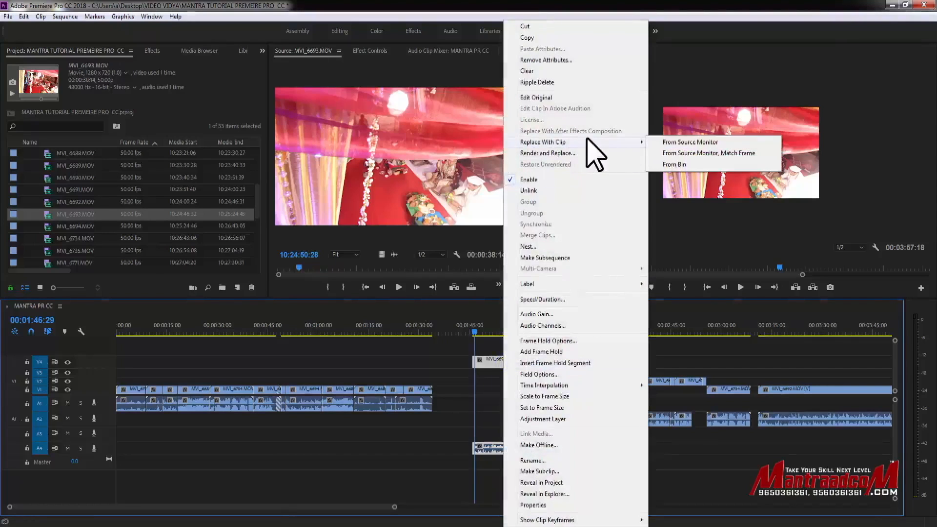
left_click(705, 144)
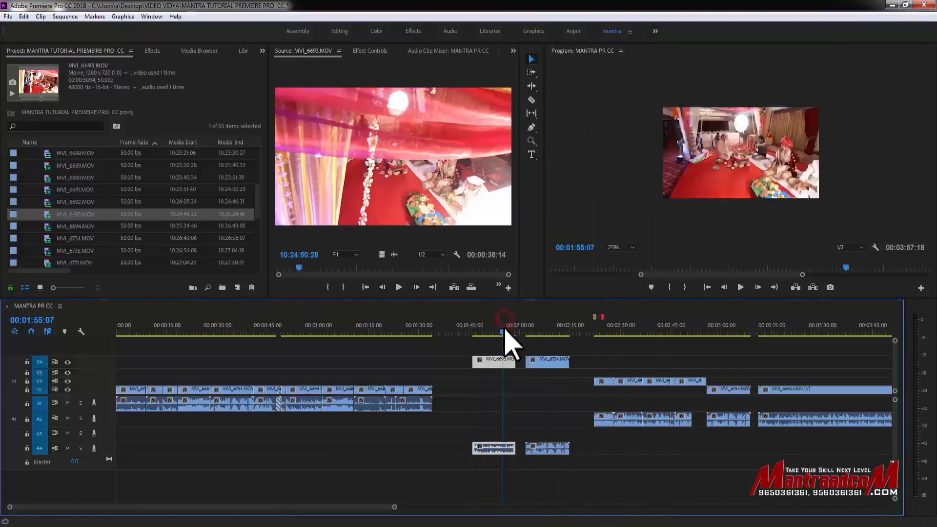
right_click(505, 367)
mouse_move(586, 142)
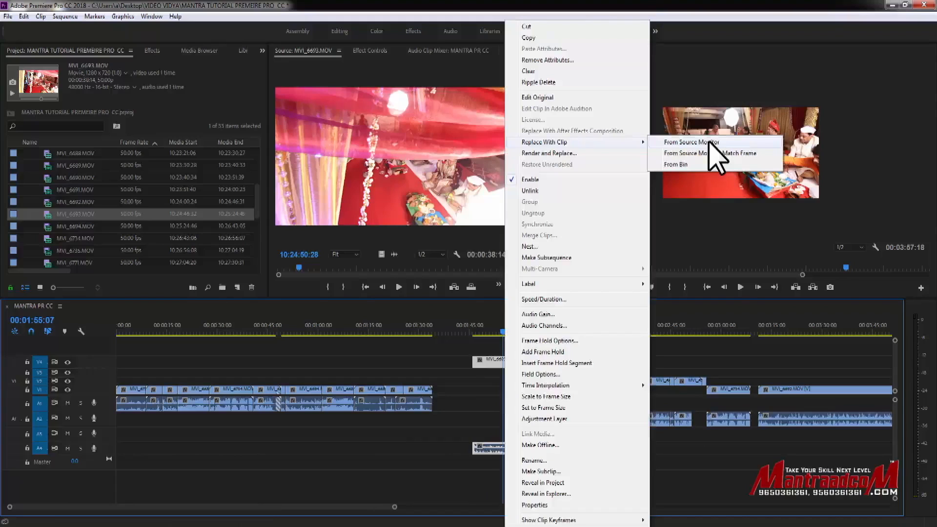
left_click(709, 142)
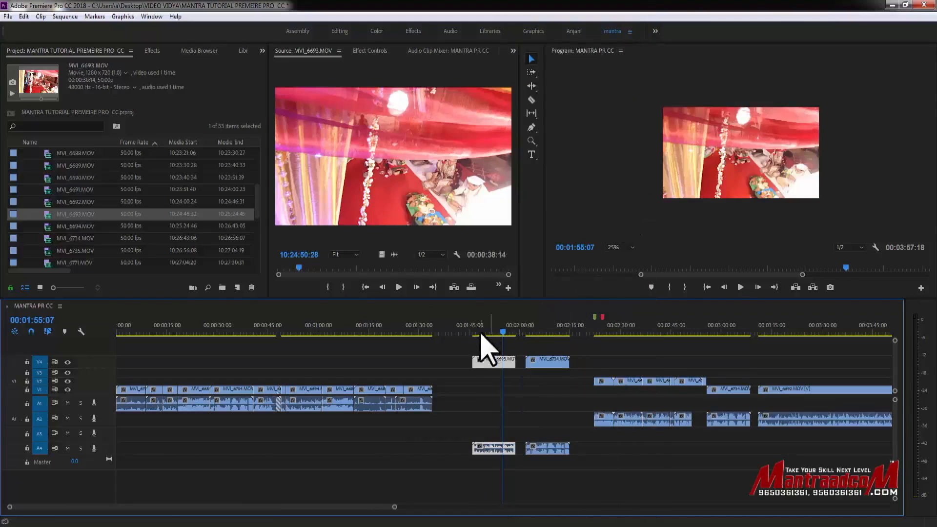
left_click_drag(475, 331, 498, 328)
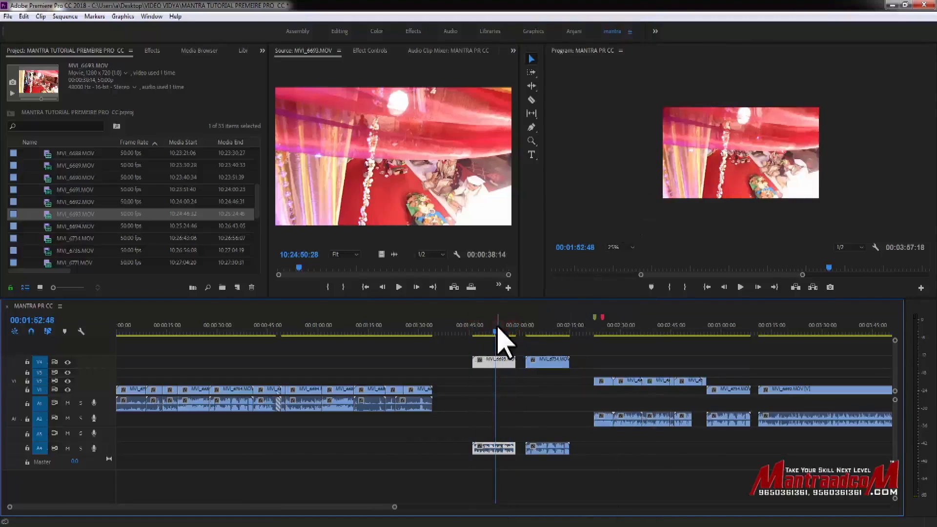
Mark an In-to-Out range of about 00:00:07:40 in MVI_6693.MOV in the Source Monitor, with the Out point at 10:25:21:12.
left_click(393, 269)
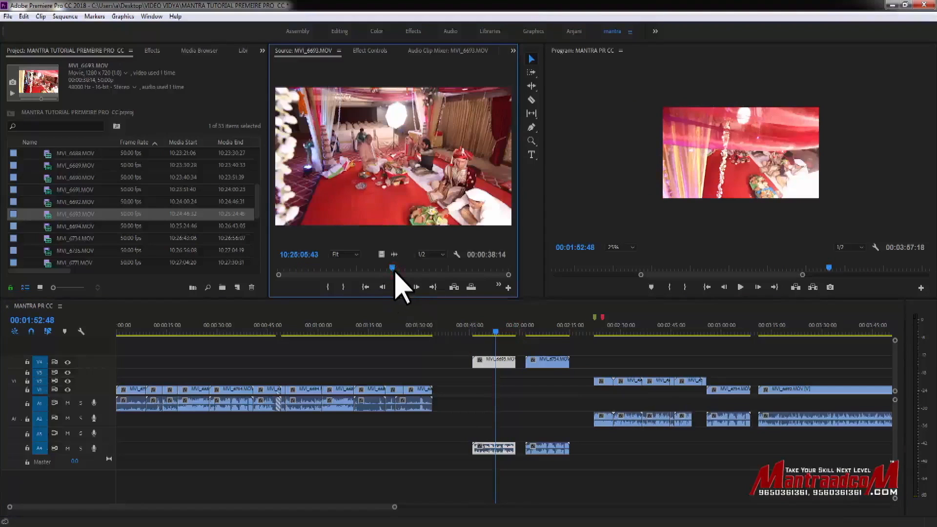
key("i")
left_click_drag(438, 270, 487, 266)
key("i")
key("o")
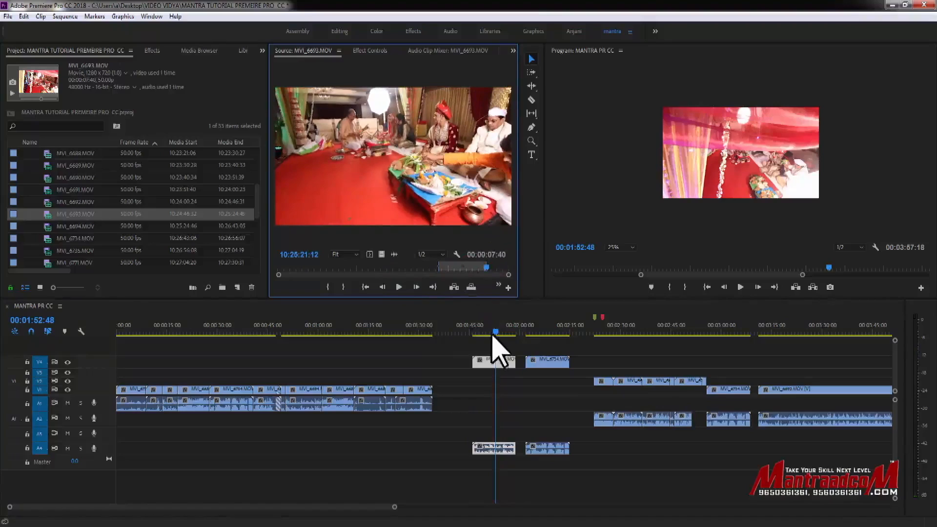
Replace the first V4 clip with the marked range of MVI_6693.MOV from the Source Monitor, without match frame, and check the result.
right_click(502, 362)
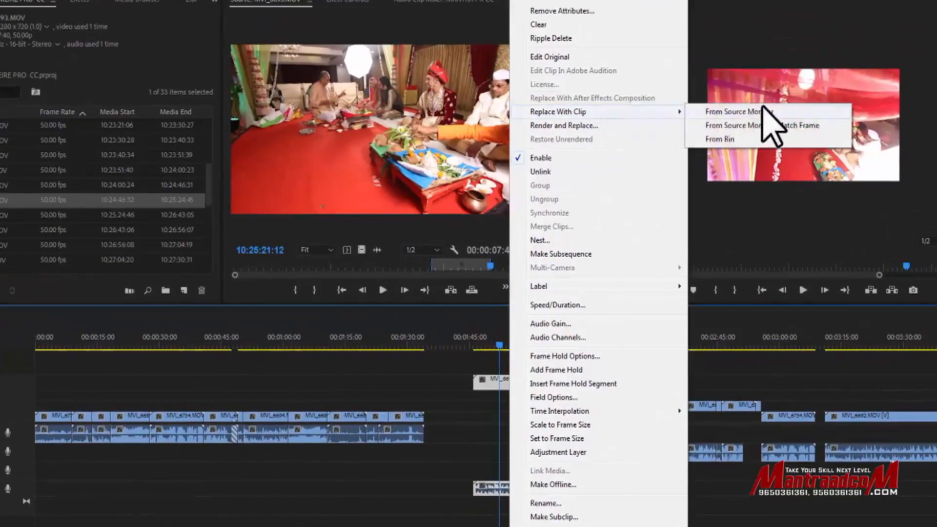
left_click(720, 137)
left_click_drag(479, 345, 503, 344)
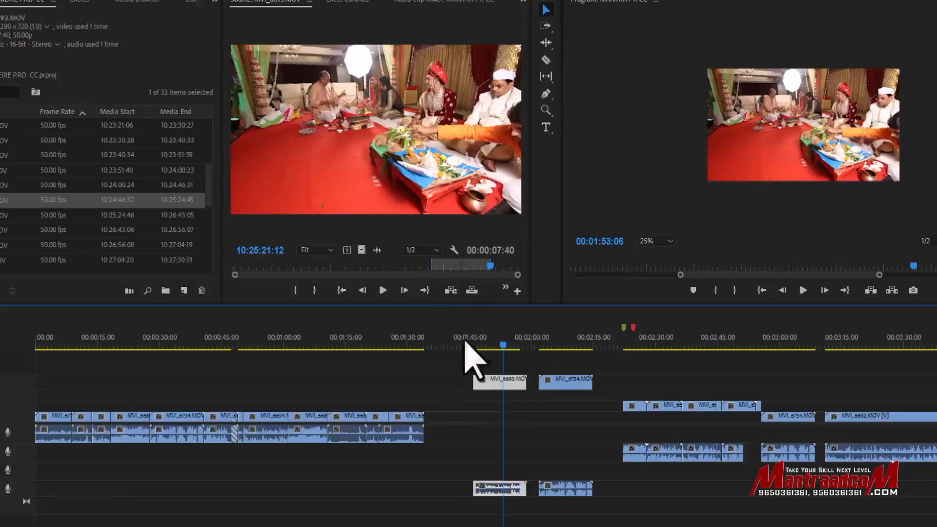
right_click(517, 383)
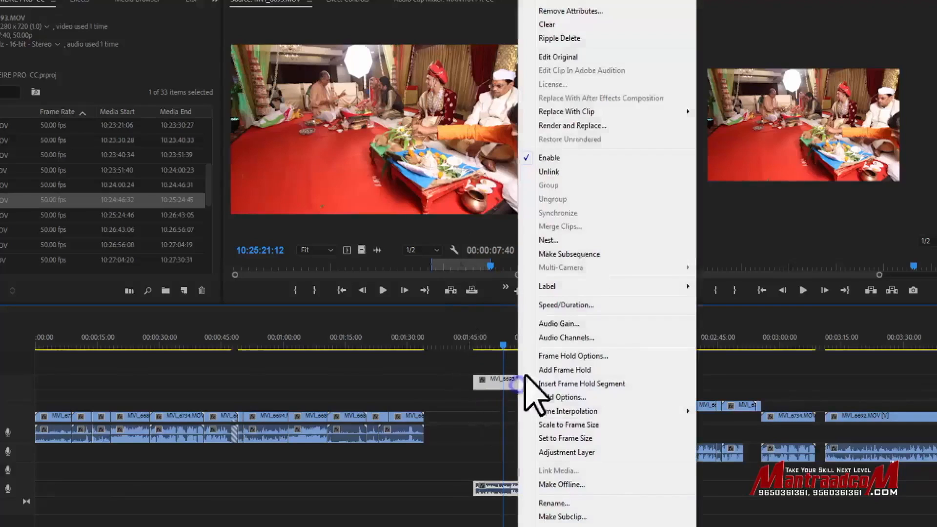
mouse_move(593, 113)
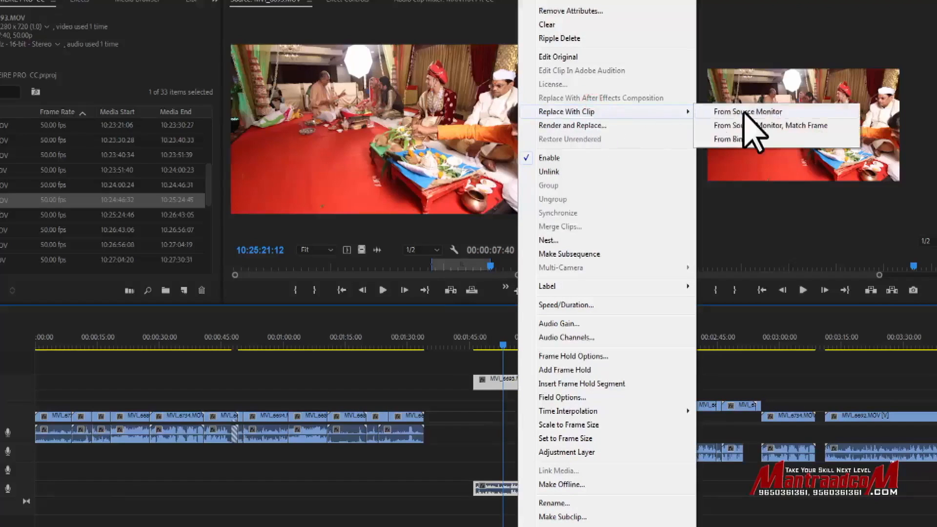
left_click(746, 112)
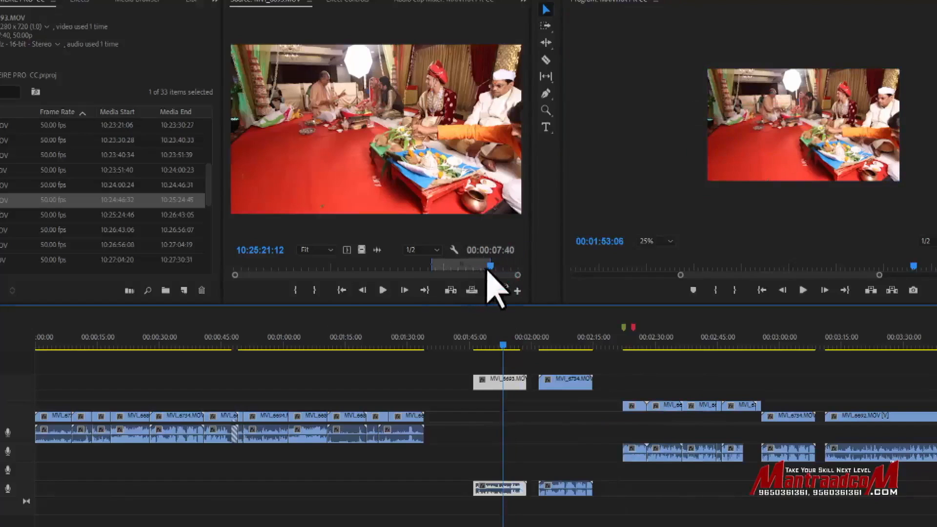
Replace the first V4 clip using match frame, aligning source frame 10:24:56:37 outside the marked range with sequence frame 00:01:53:06.
left_click(249, 267)
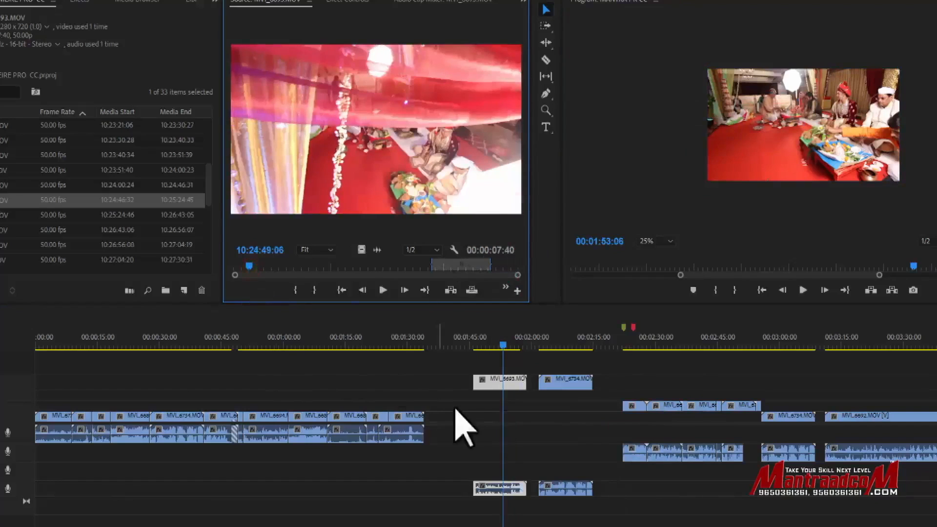
left_click(265, 266)
left_click(281, 266)
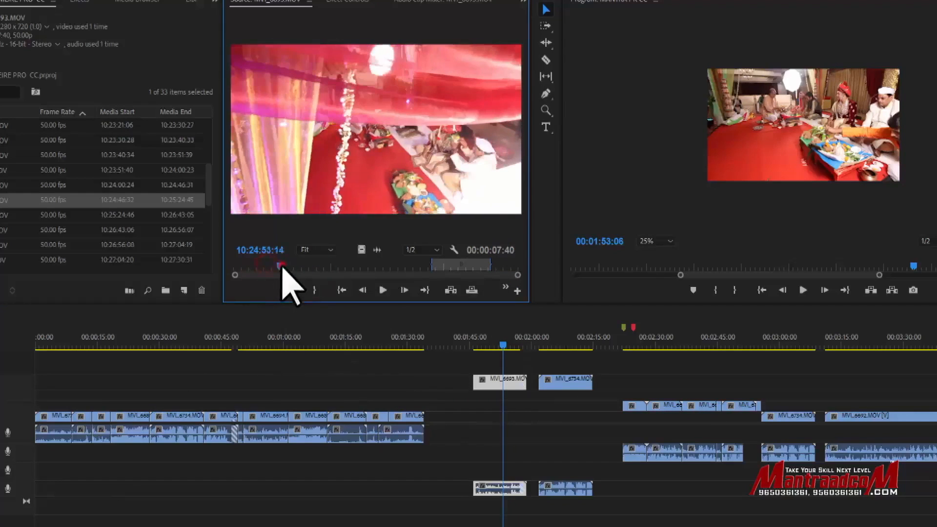
right_click(517, 385)
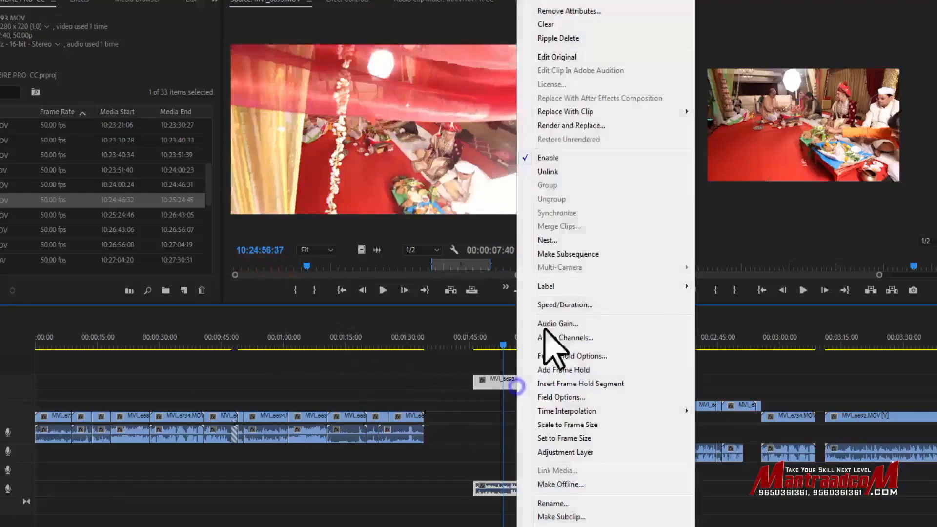
mouse_move(688, 111)
left_click(793, 123)
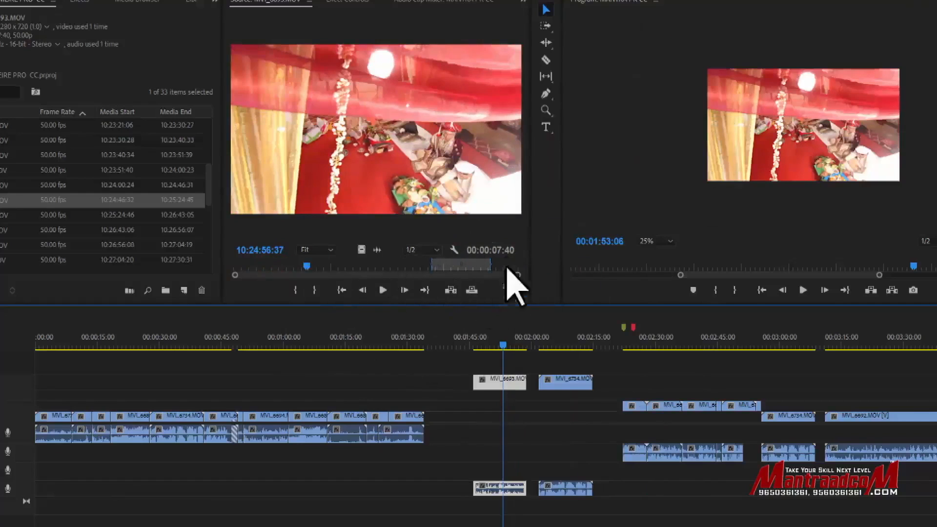
Widen the Source Monitor panel and review the Replace With Clip options for the first V4 clip.
right_click(510, 383)
mouse_move(605, 111)
left_click(735, 110)
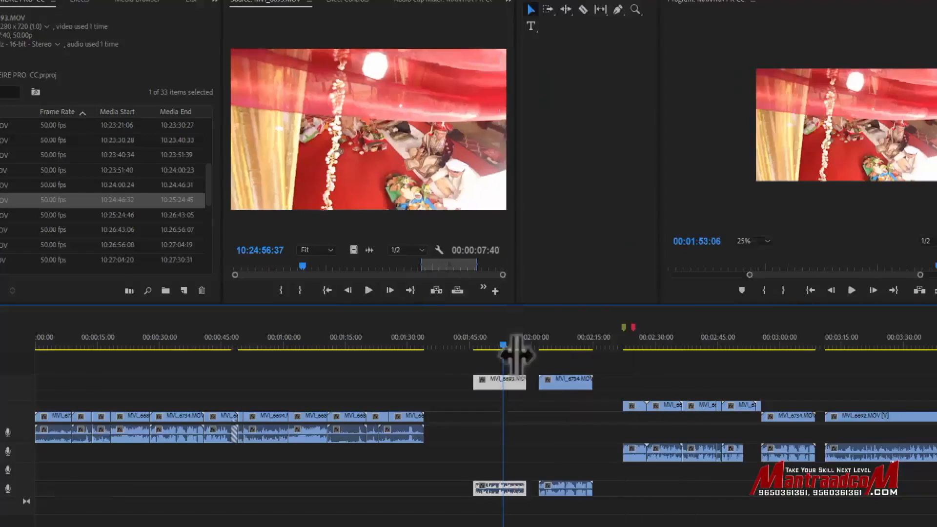
left_click_drag(515, 271, 624, 276)
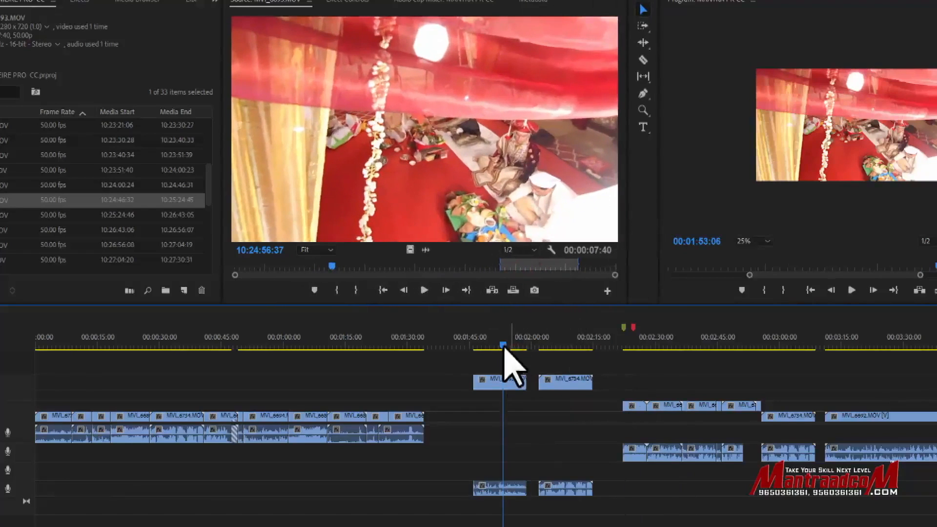
right_click(502, 379)
mouse_move(577, 111)
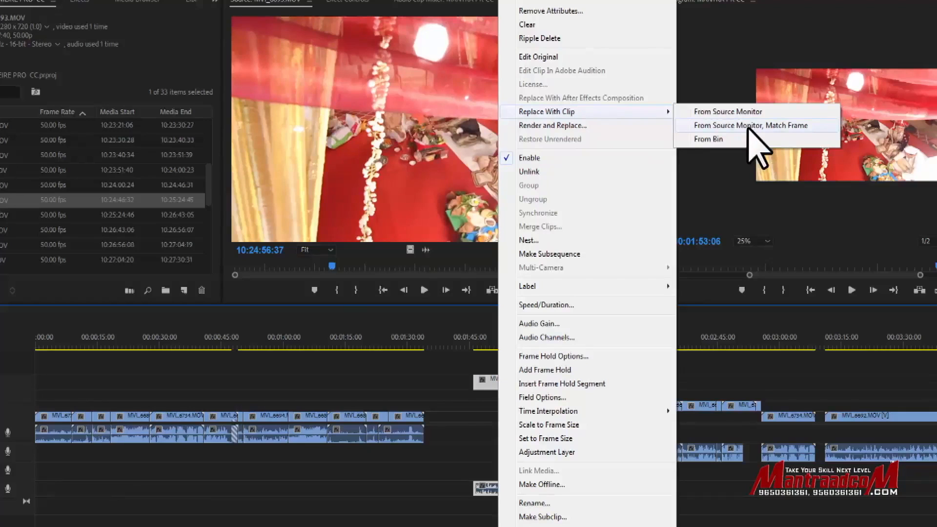
left_click(439, 180)
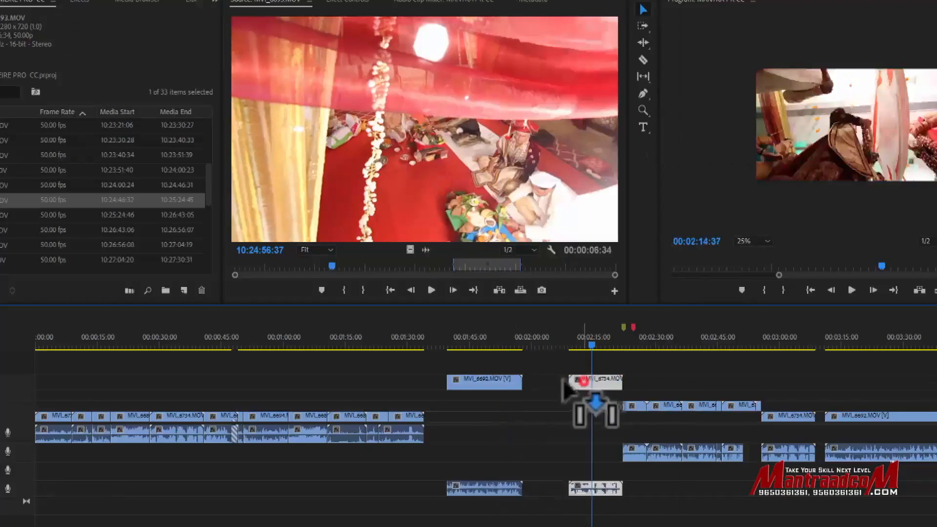
Move the MVI_6734.MOV clip on V4 earlier to start at about 00:02:01:35, and park the playhead within it.
left_click_drag(562, 381, 561, 382)
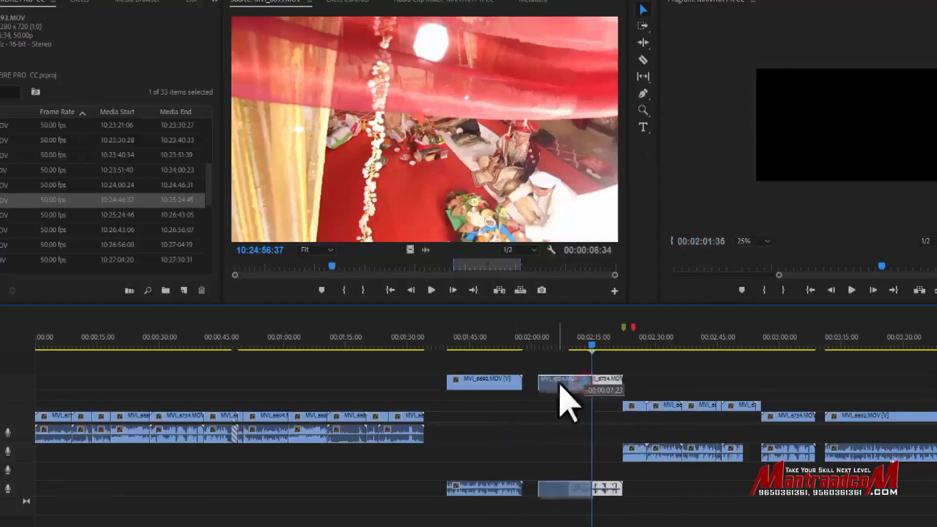
left_click(567, 341)
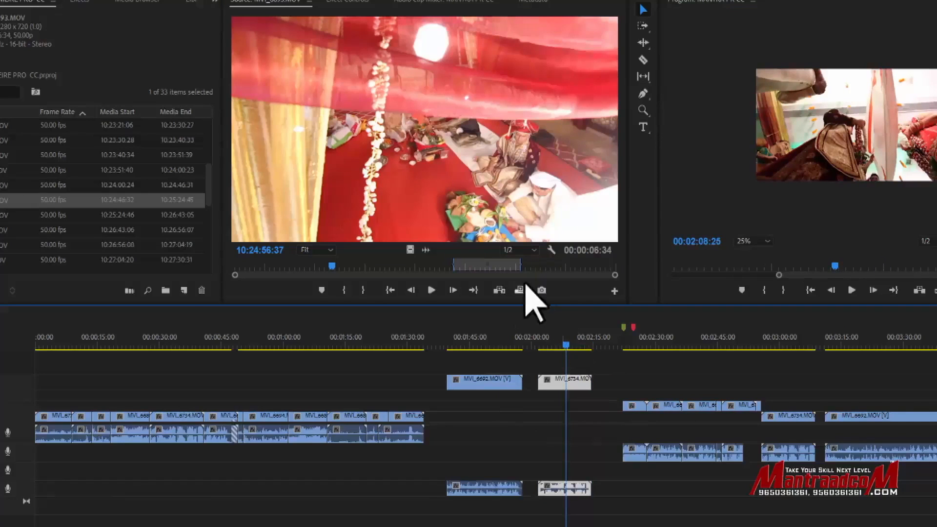
Clear the In and Out points of MVI_6693.MOV, then park the source at 10:24:47:45 and the sequence at 00:02:07:17.
left_click(494, 266)
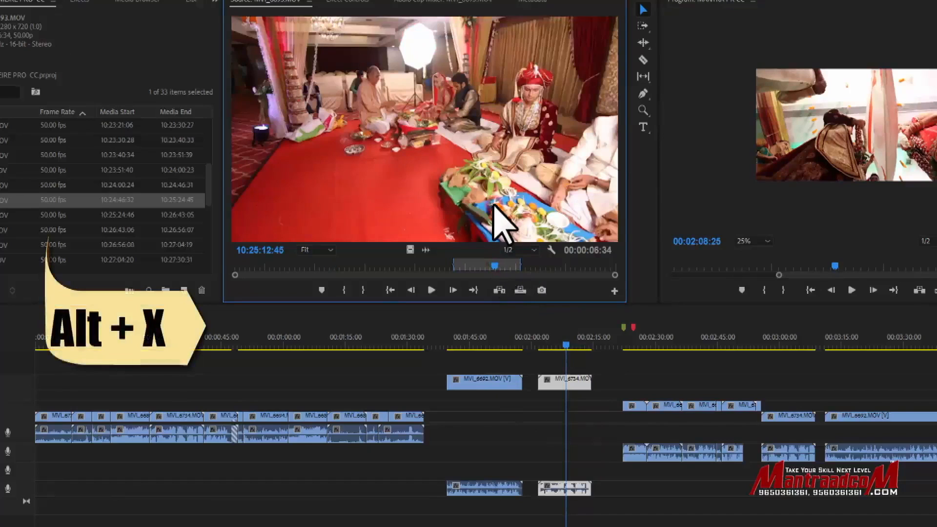
key("alt+x")
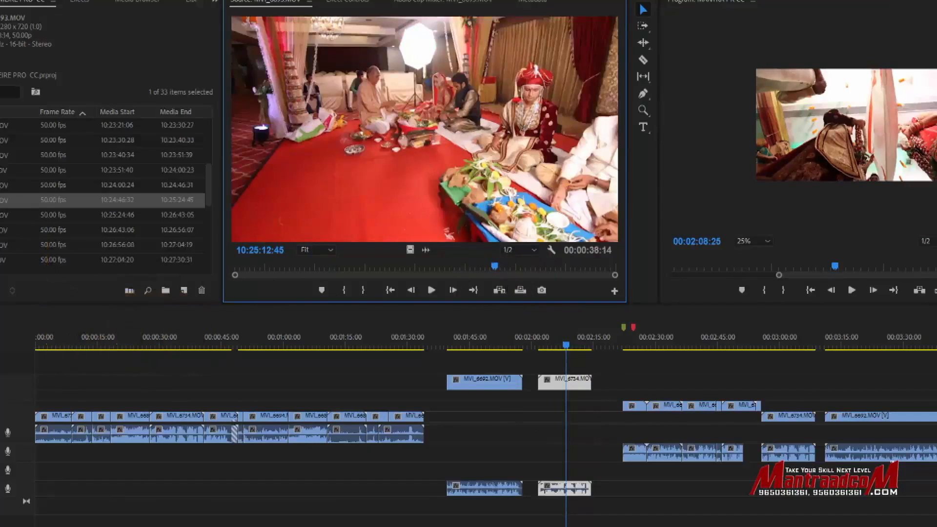
left_click_drag(260, 268, 247, 289)
left_click(552, 336)
left_click_drag(549, 337, 561, 343)
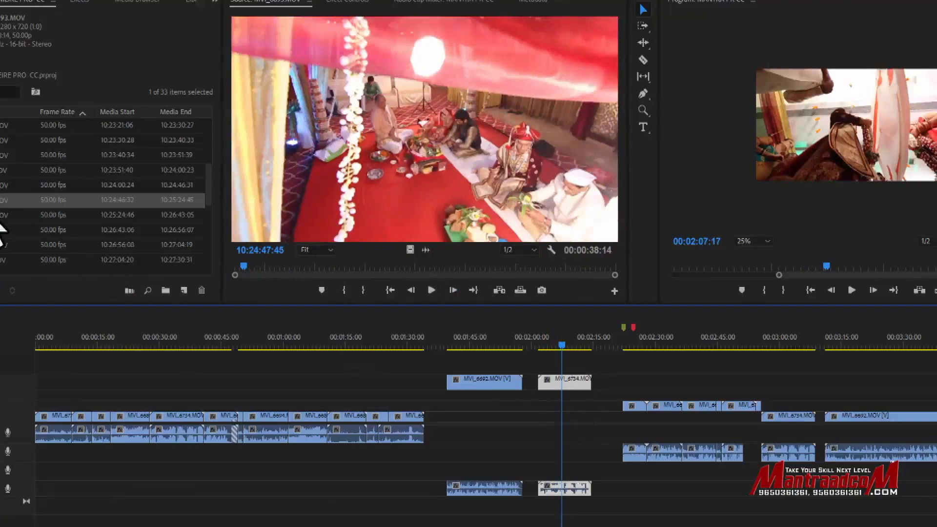
Replace the second V4 clip with MVI_6693.MOV selected in the bin, and play through the result.
right_click(575, 385)
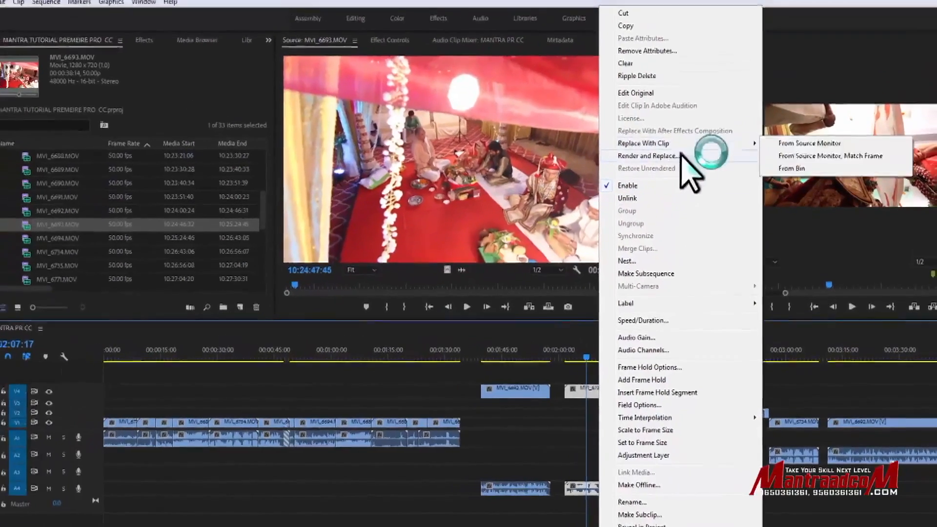
mouse_move(722, 146)
left_click(842, 160)
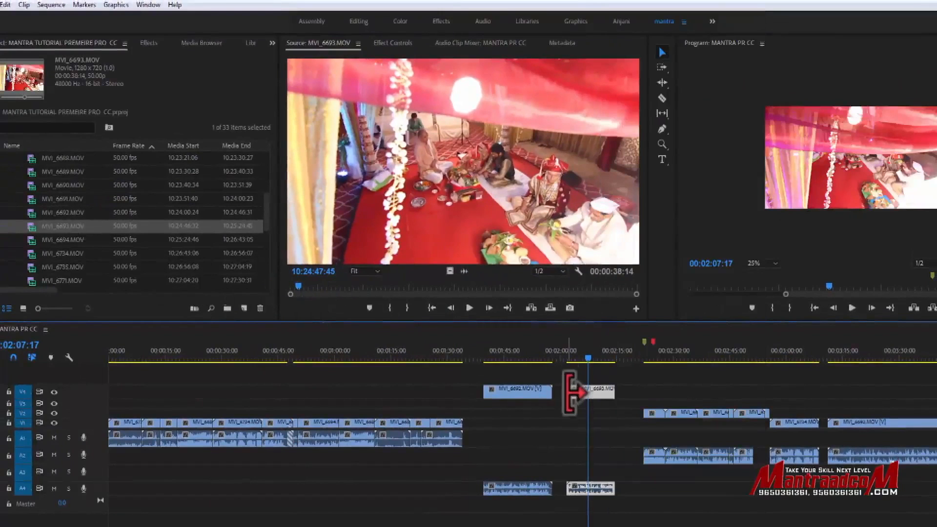
key("space")
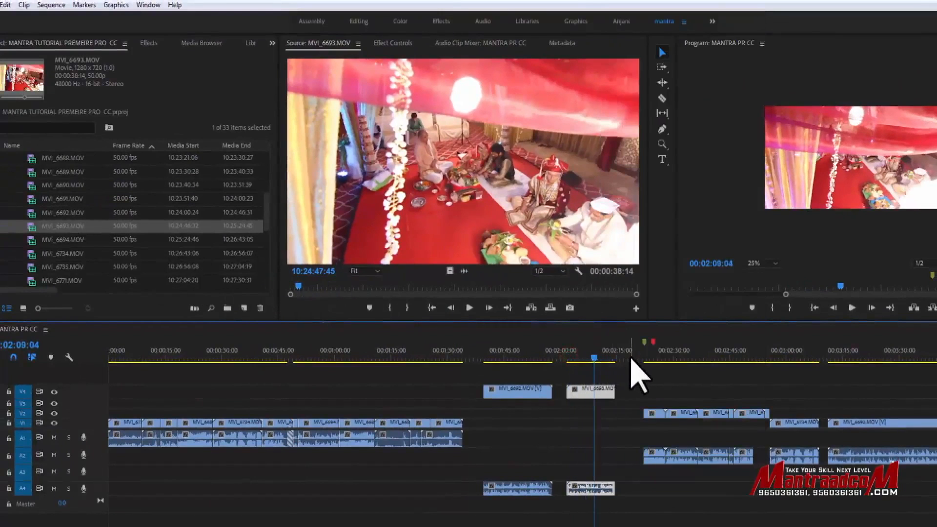
left_click(612, 358)
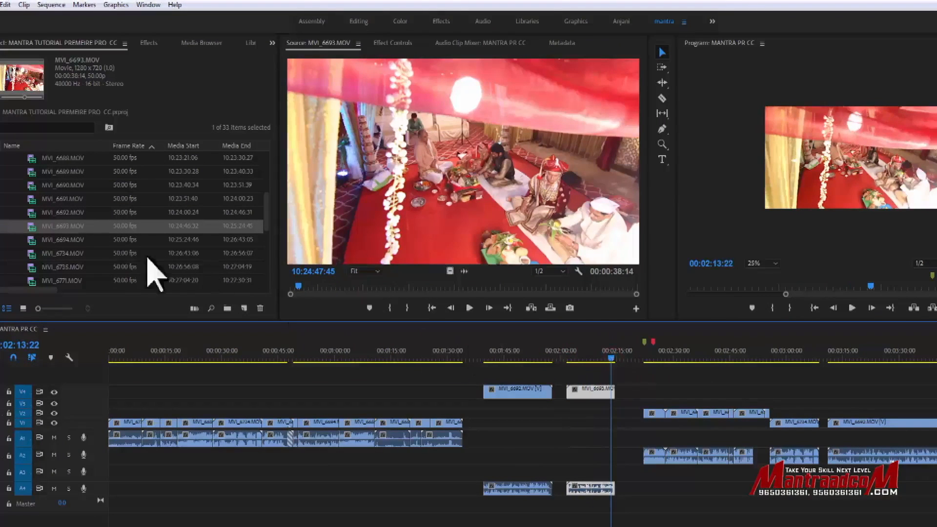
Load MVI_6693.MOV from the bin and mark its In point at about 10:25:07 and its Out point at 10:25:15:26.
left_click(30, 226)
double_click(31, 225)
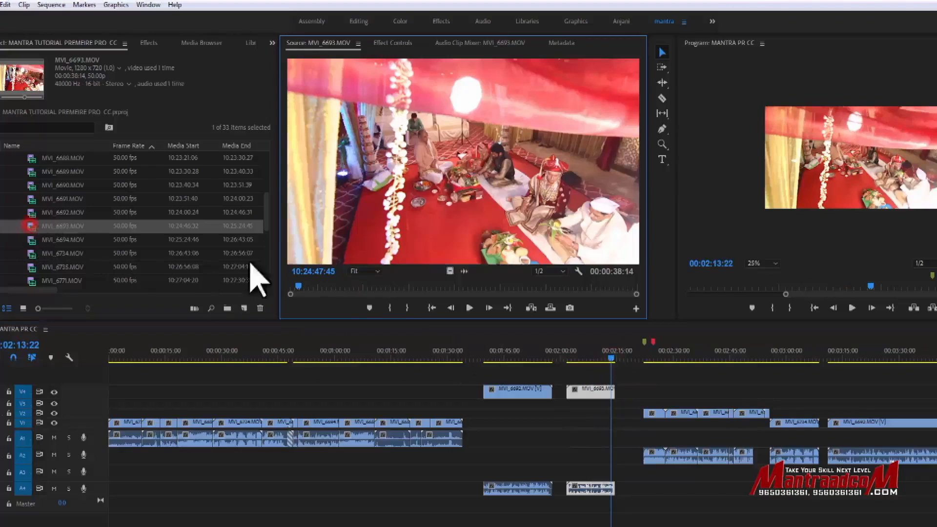
left_click(471, 287)
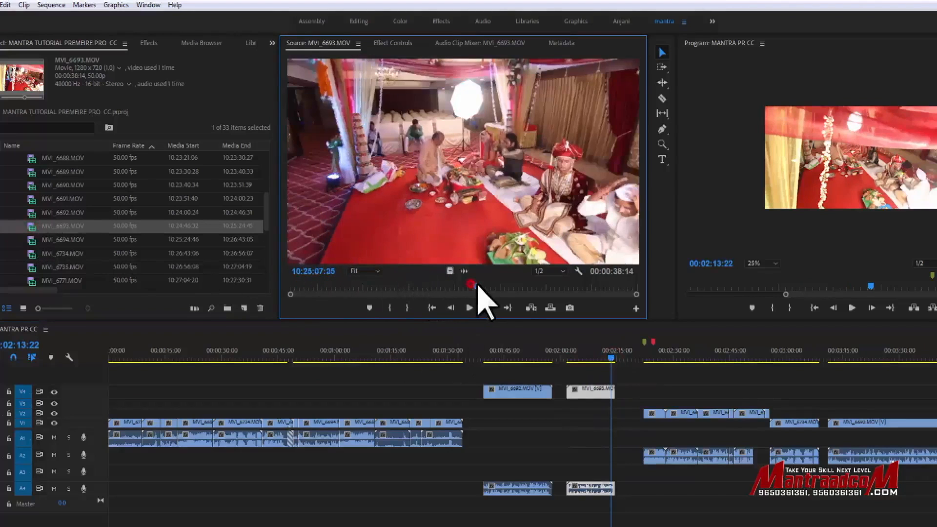
key("i")
left_click(551, 286)
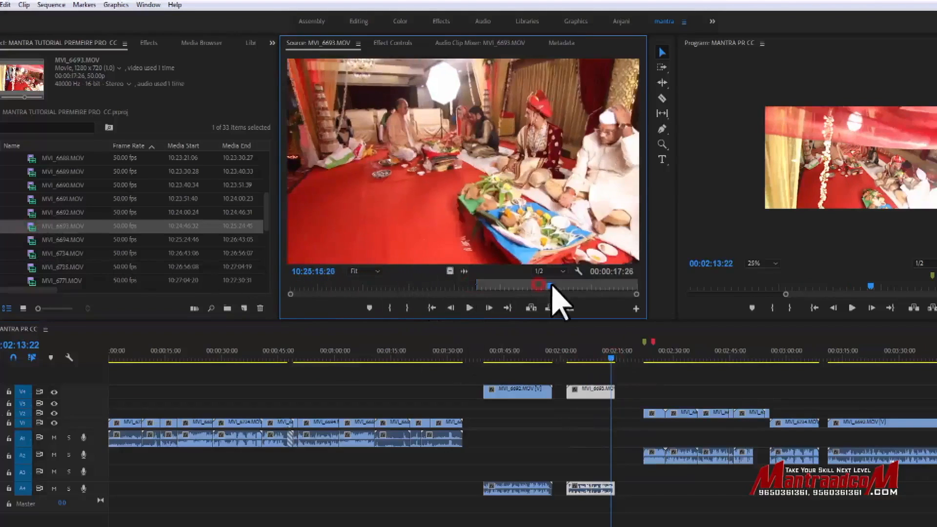
key("o")
Replace the second V4 clip from the bin with the marked MVI_6693.MOV, with the sequence playhead at 00:02:07:46.
left_click(591, 357)
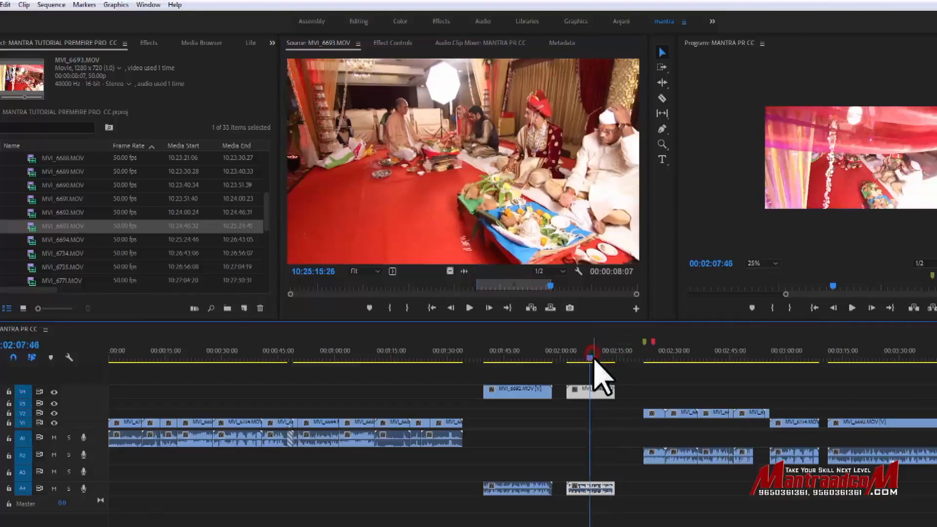
right_click(601, 393)
mouse_move(637, 145)
left_click(805, 157)
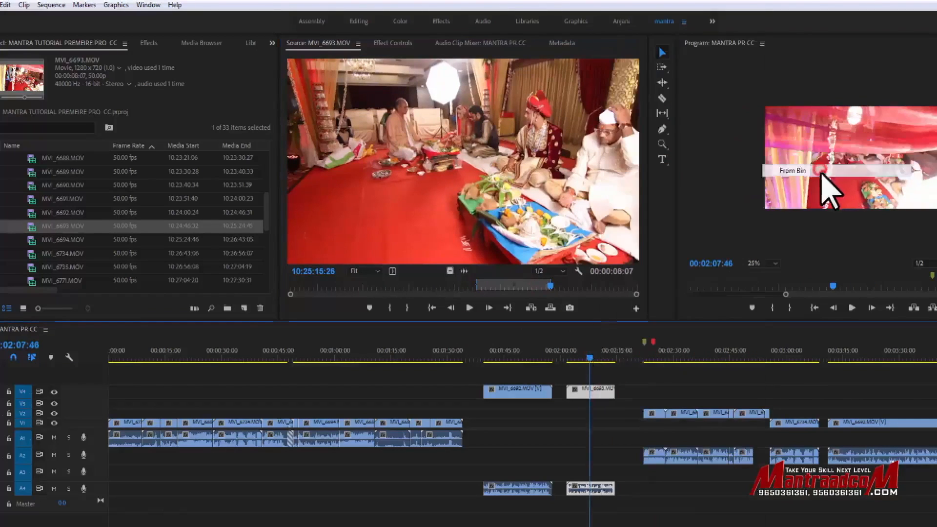